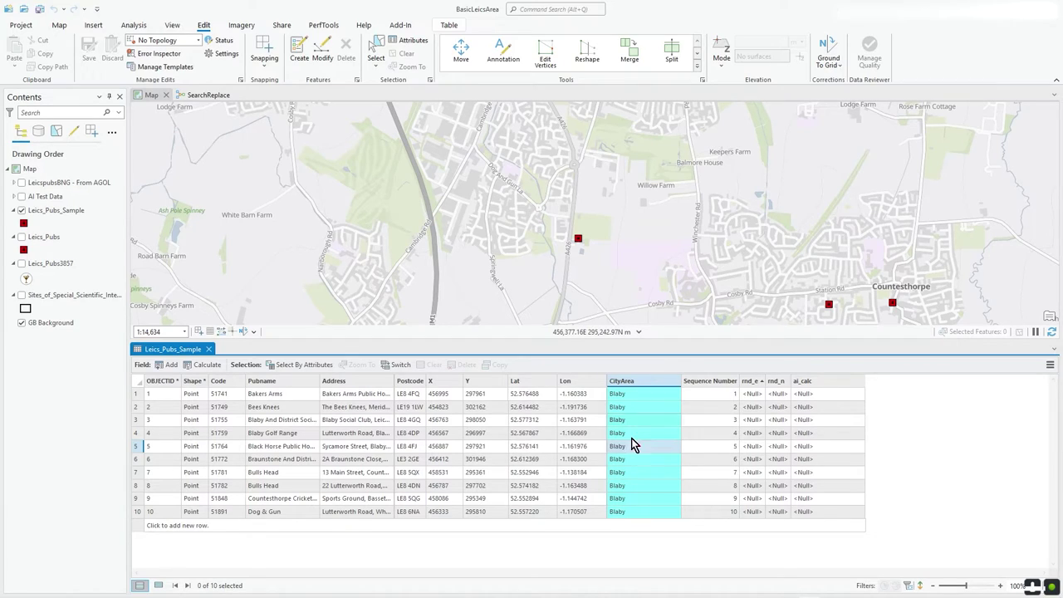
# Open Calculate Field for the CityArea column and fill every row with "Hello" using a Python expression
pyautogui.rightClick(633, 377)
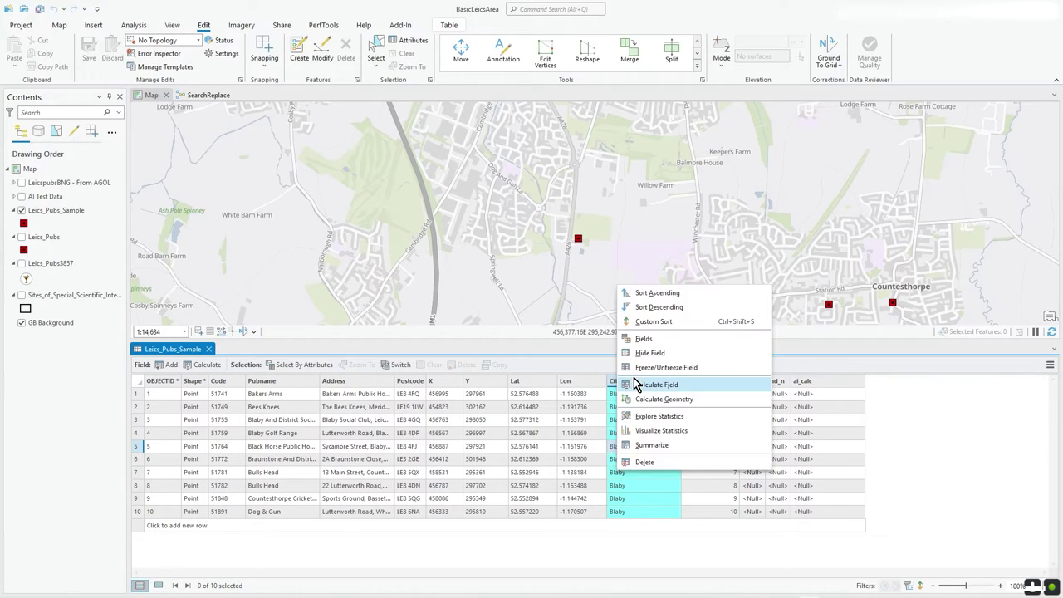
pyautogui.click(680, 385)
pyautogui.press('Delete')
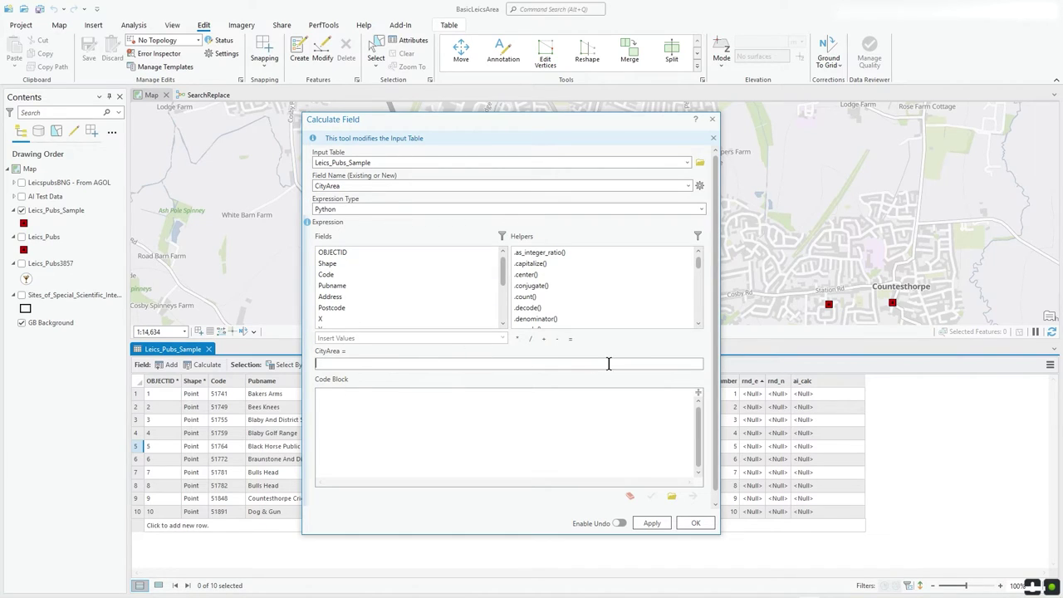
pyautogui.moveTo(583, 121); pyautogui.dragTo(465, 121)
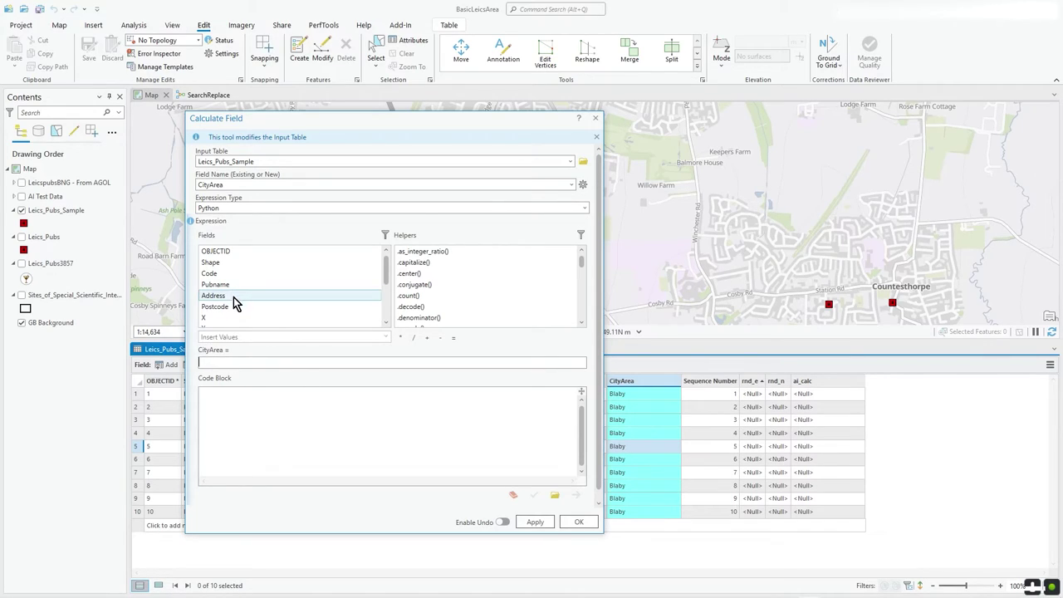
pyautogui.scroll(-1, 234, 297)
pyautogui.click(229, 362)
pyautogui.write('"Hello')
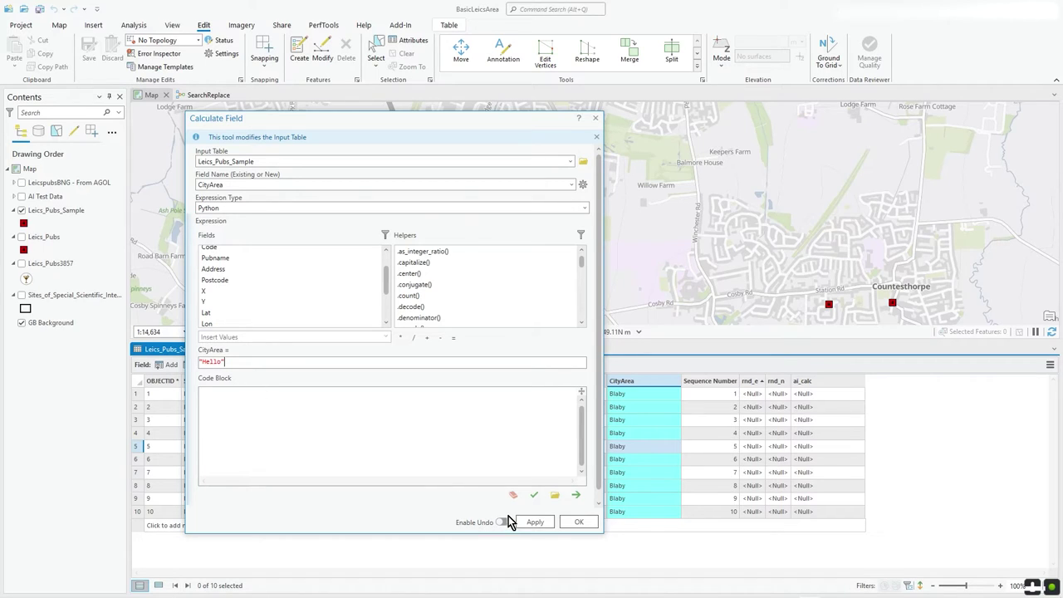
pyautogui.click(546, 521)
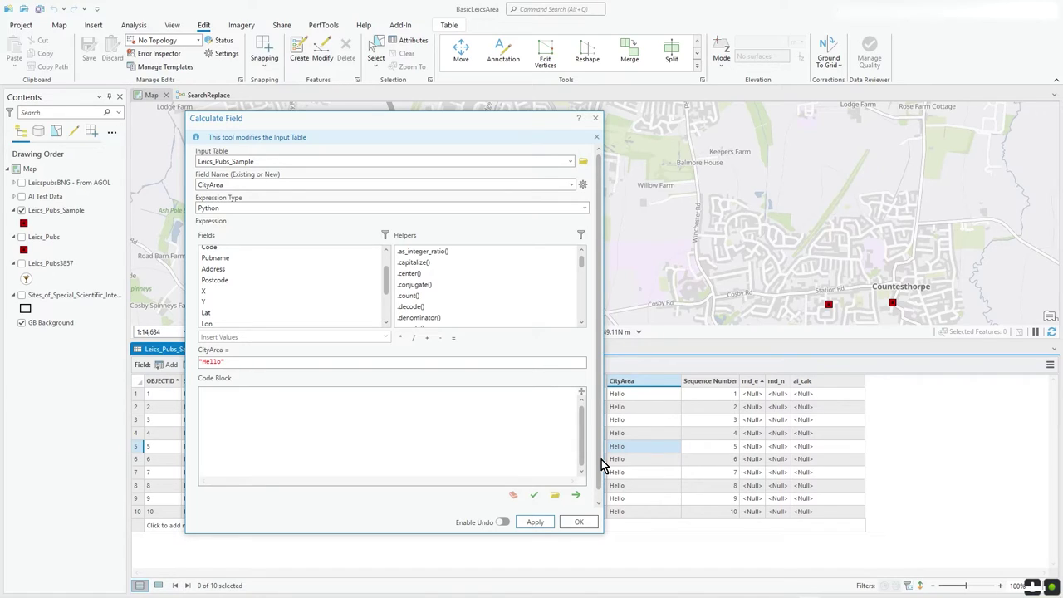
# Replace the CityArea expression with !CityArea!.replace("Hello","Blaby"), using the CityArea field and the replace helper
pyautogui.hotkey('ctrl', 'a')
pyautogui.press('BackSpace')
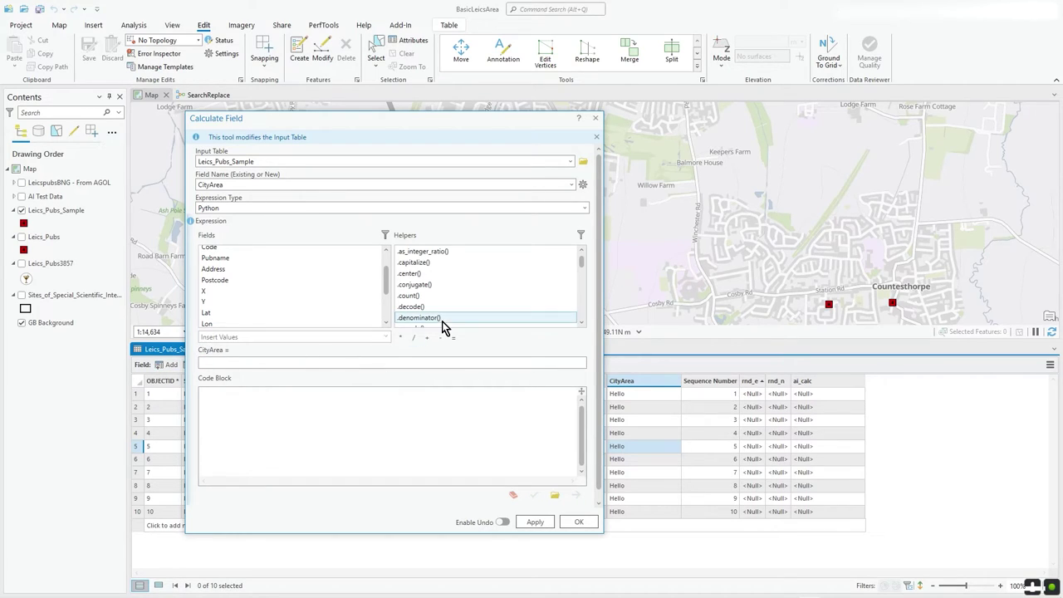
pyautogui.moveTo(577, 263); pyautogui.dragTo(579, 291)
pyautogui.scroll(4, 546, 287)
pyautogui.scroll(-3, 230, 282)
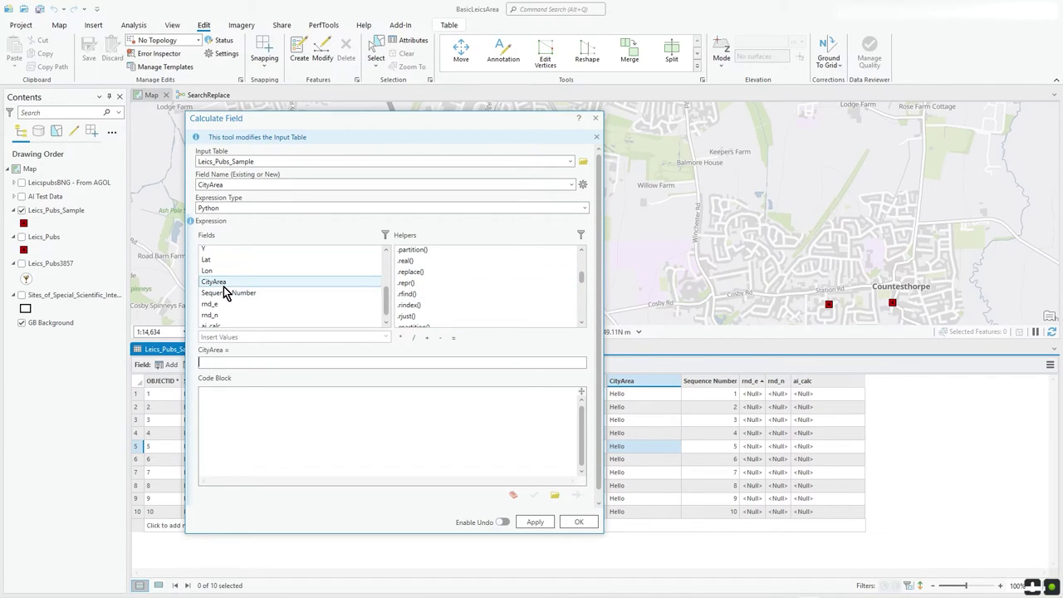
pyautogui.doubleClick(224, 285)
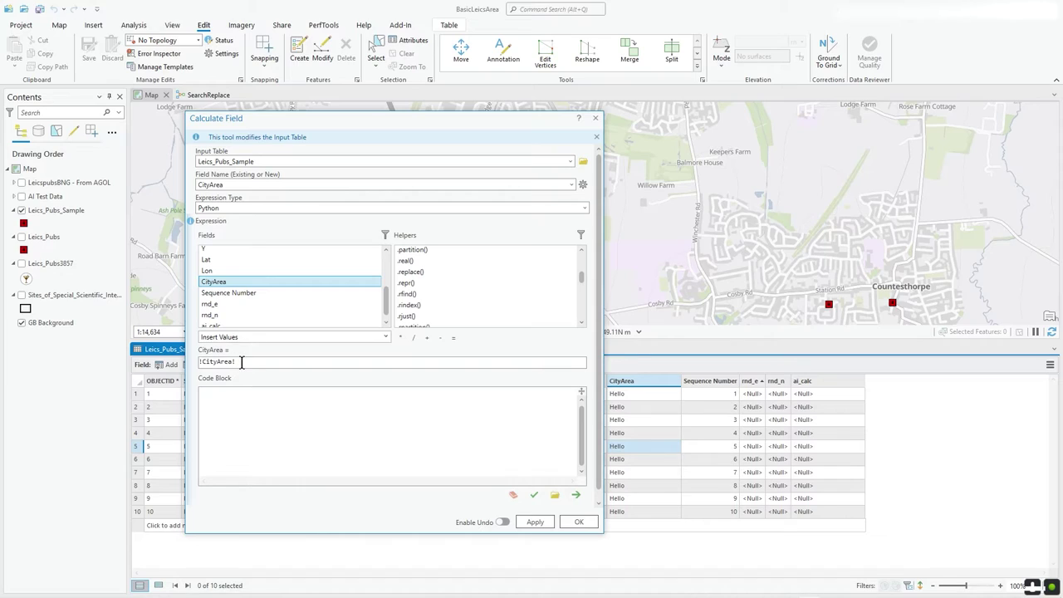
pyautogui.doubleClick(409, 273)
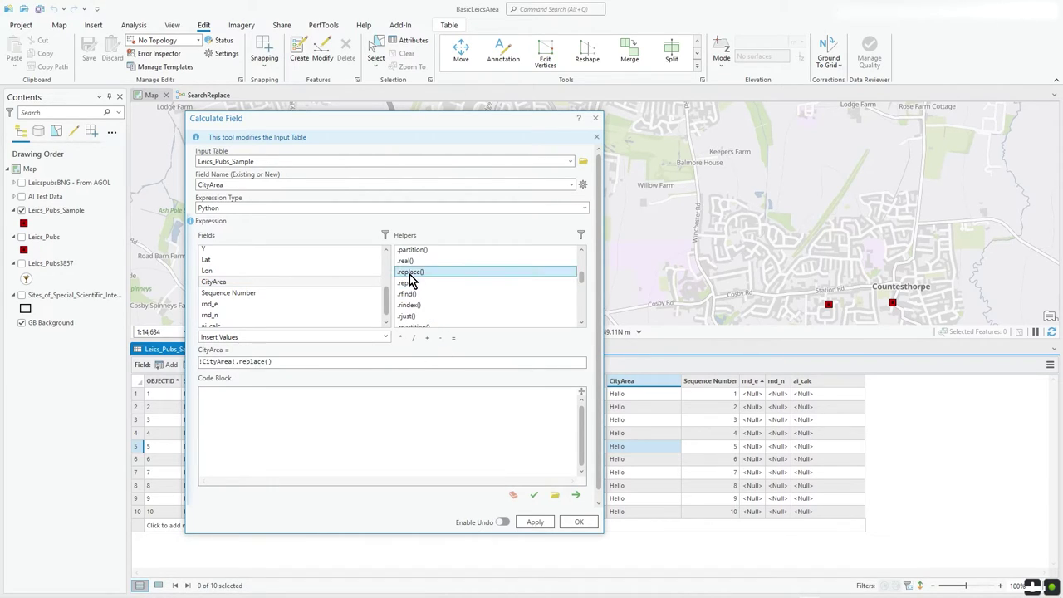
pyautogui.write('"')
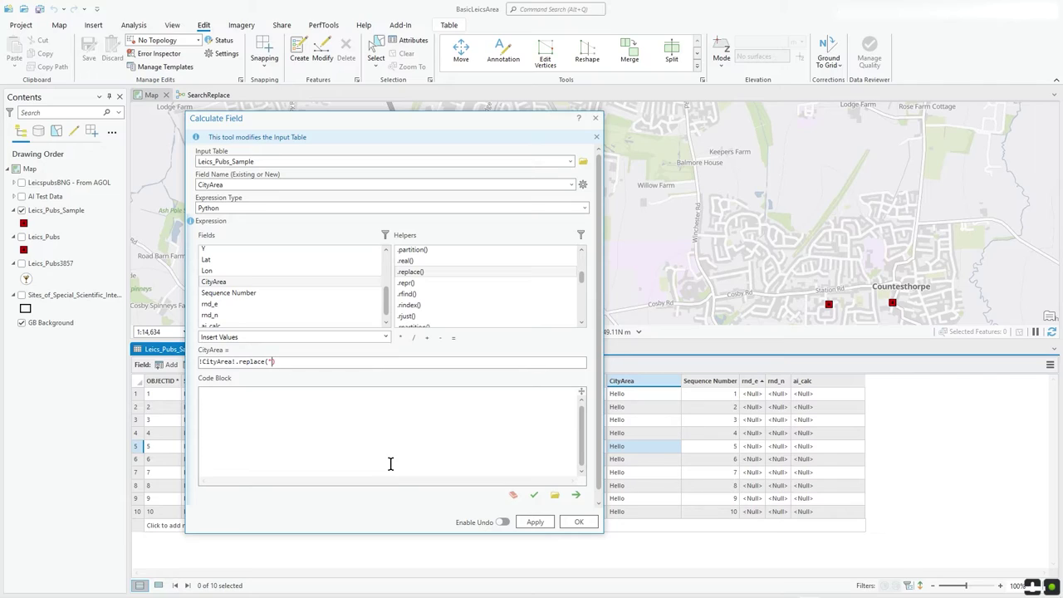
pyautogui.write('Hello","Blaby"')
# Apply the replace calculation to the CityArea column
pyautogui.moveTo(351, 361); pyautogui.dragTo(176, 371)
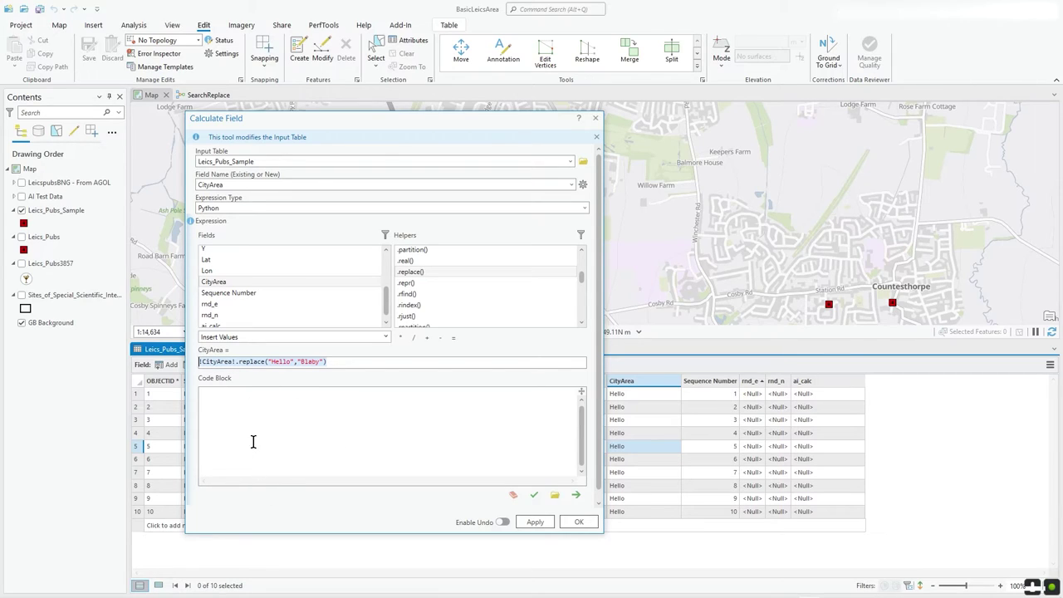
pyautogui.click(348, 362)
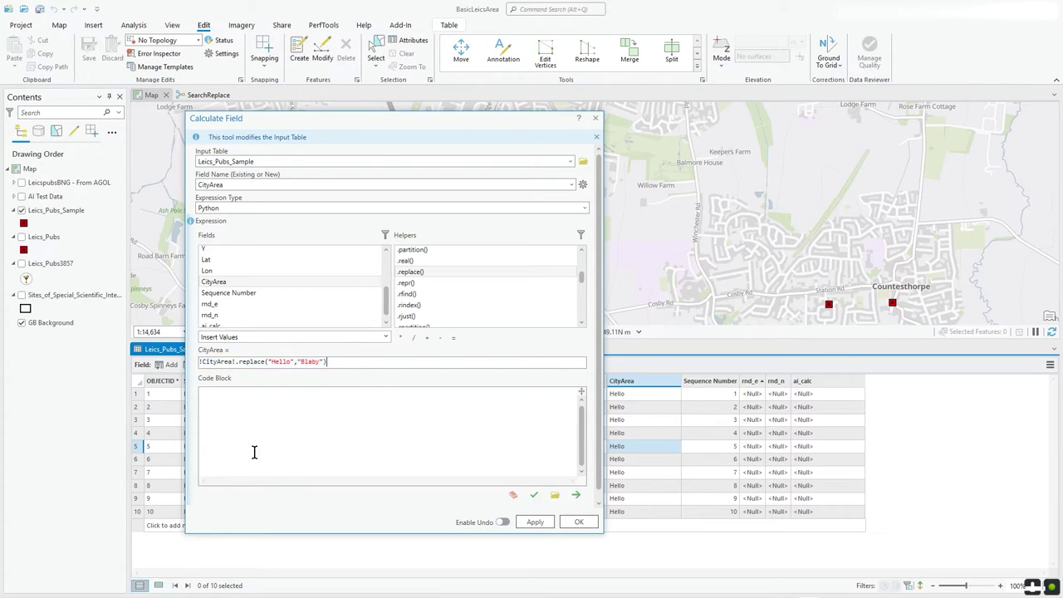
pyautogui.tripleClick(264, 361)
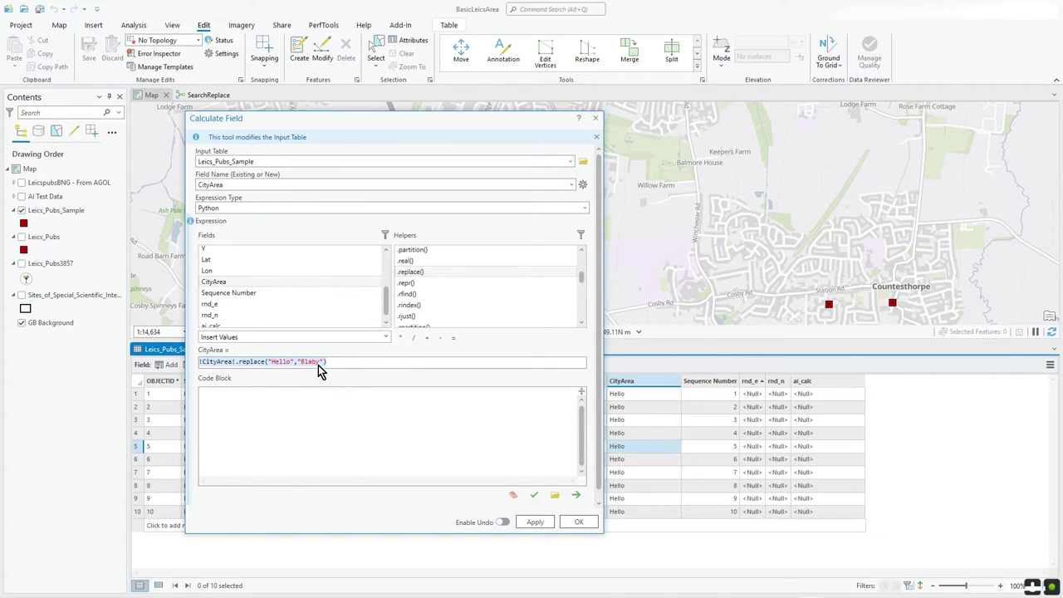
pyautogui.click(545, 523)
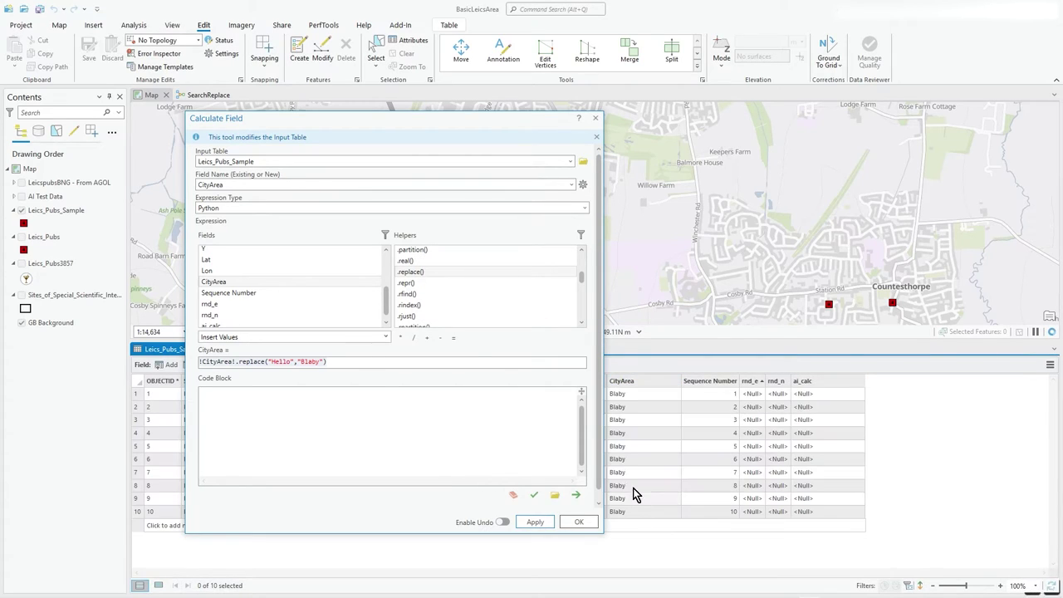
# Enable undo for the calculation and set the CityArea expression to replacemydata(!CityArea!)
pyautogui.moveTo(466, 123); pyautogui.dragTo(411, 120)
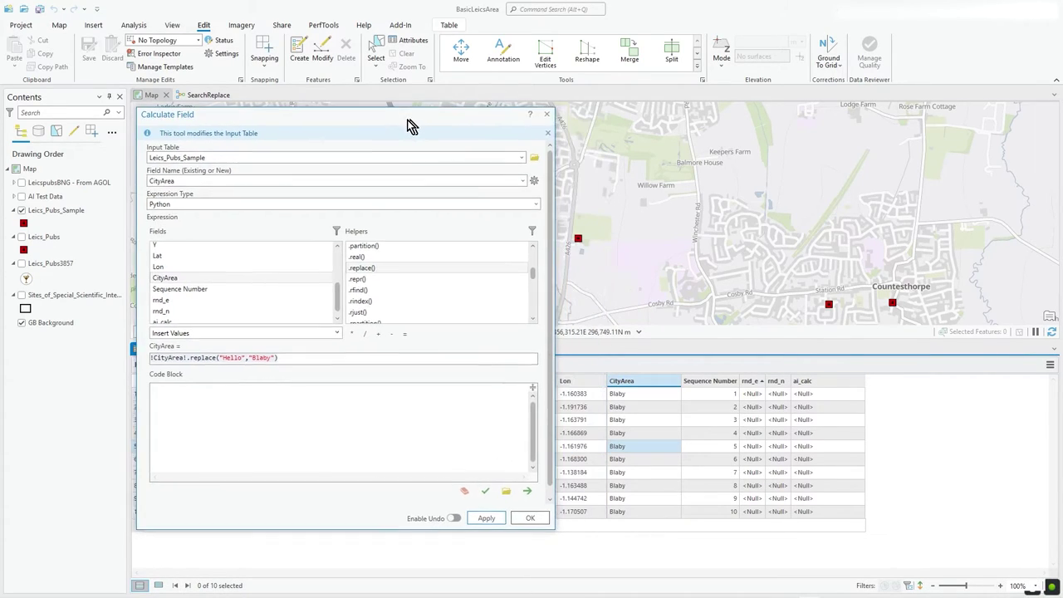
pyautogui.click(445, 519)
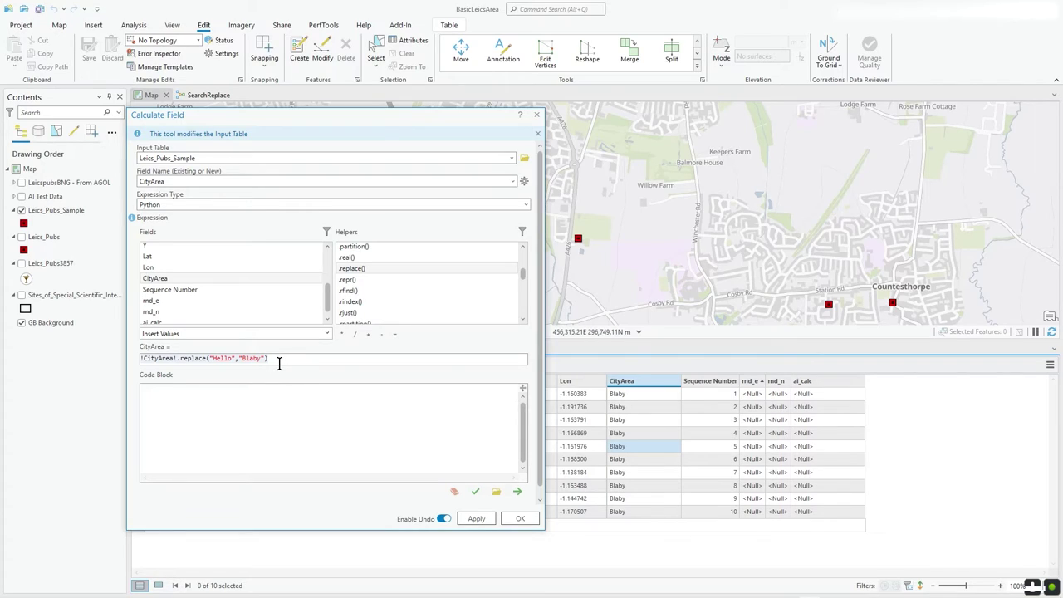
pyautogui.moveTo(277, 361); pyautogui.dragTo(114, 357)
pyautogui.click(206, 386)
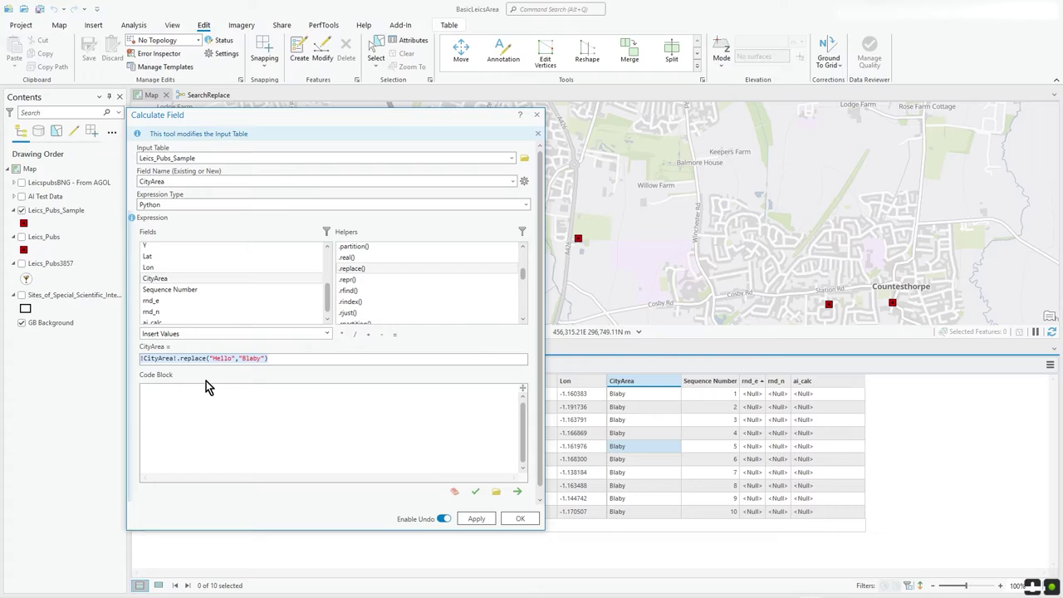
pyautogui.press('Delete')
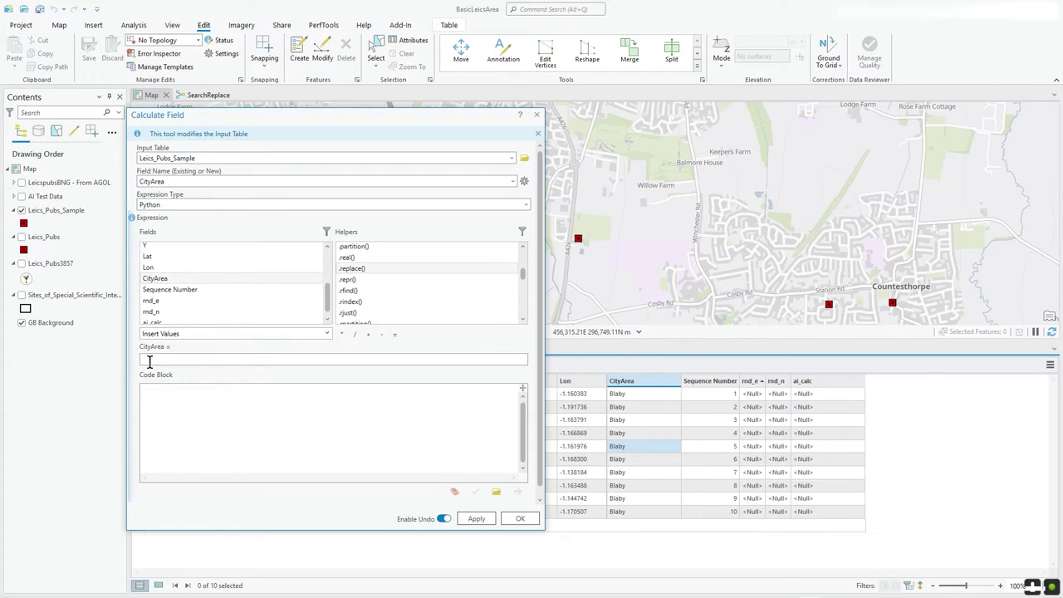
pyautogui.write('replacemydata(')
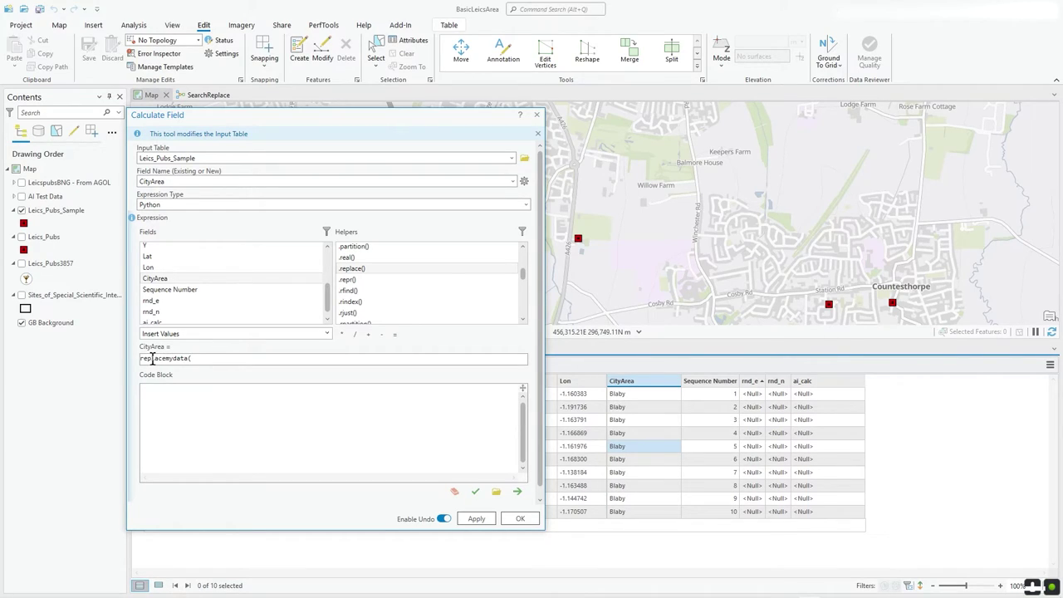
pyautogui.doubleClick(166, 280)
pyautogui.click(267, 363)
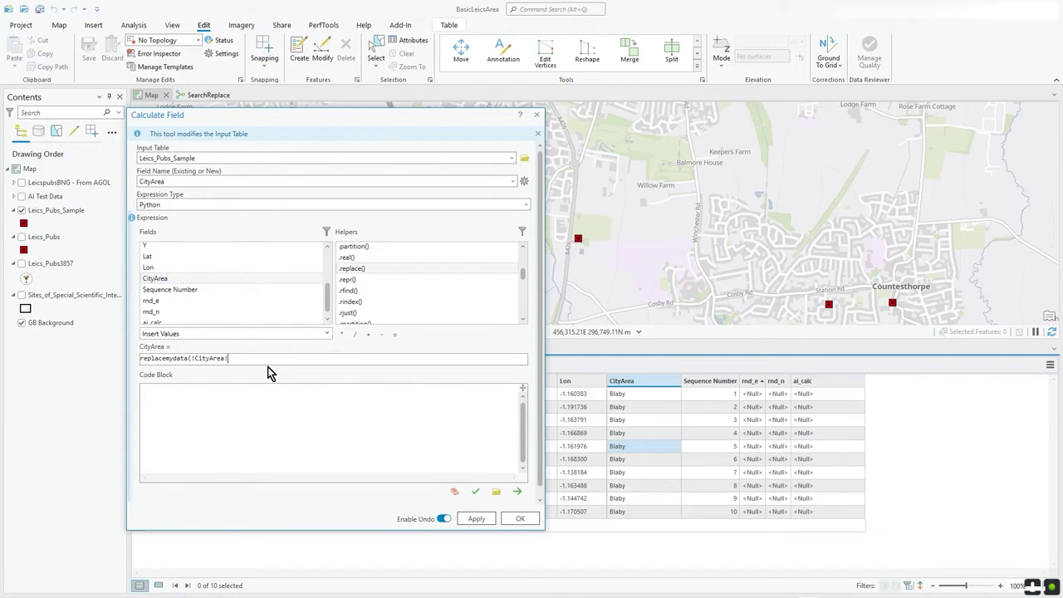
# Define replacemydata(donut) in the code block to replace "la" with "xx" and return newval, and apply the calculation
pyautogui.click(297, 415)
pyautogui.write('def replacemydata(donut)::')
pyautogui.press('Return')
pyautogui.write('newval = donut.repla')
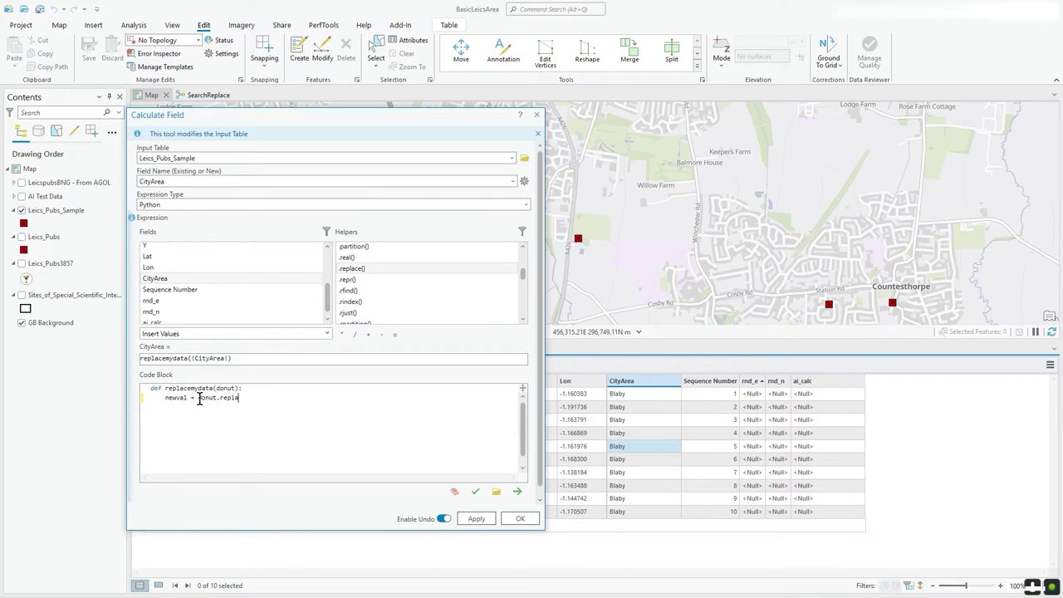
pyautogui.write('ce("la","xx")')
pyautogui.press('Return')
pyautogui.write('return newval')
pyautogui.press('Return')
pyautogui.press('BackSpace')
pyautogui.click(485, 518)
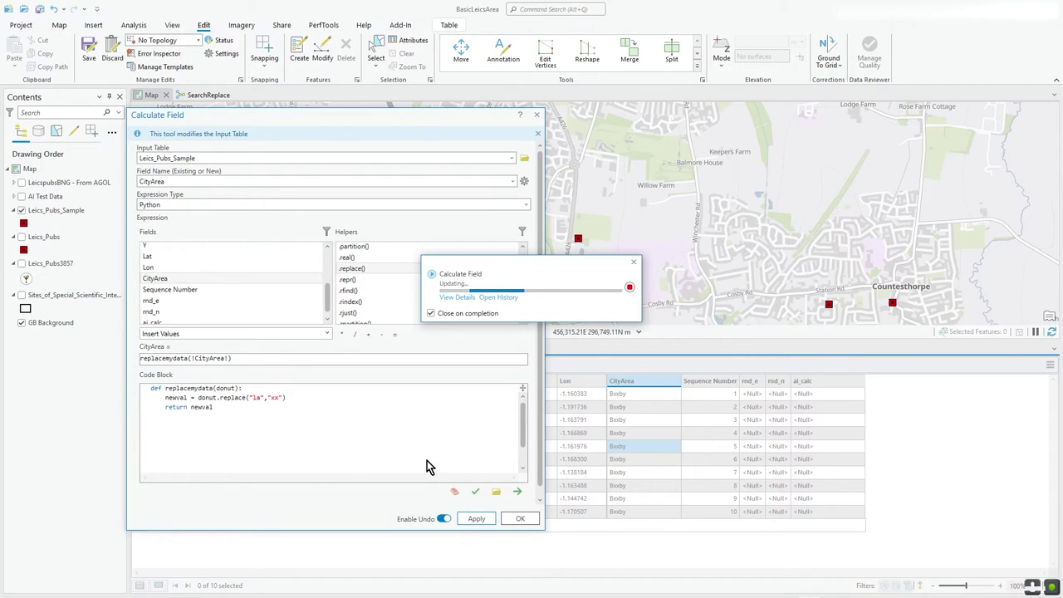
pyautogui.click(626, 446)
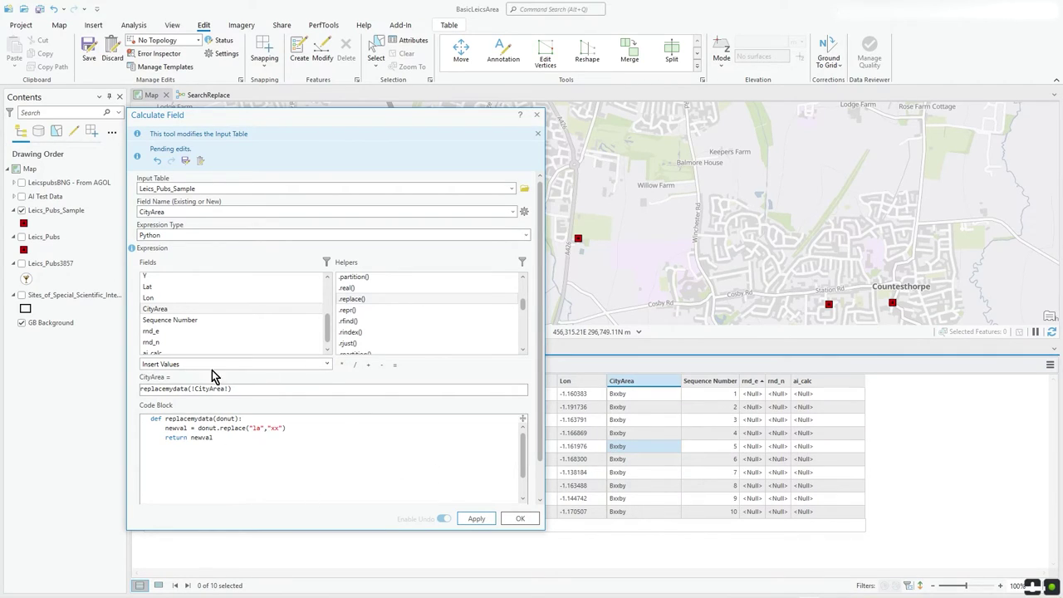
pyautogui.tripleClick(246, 387)
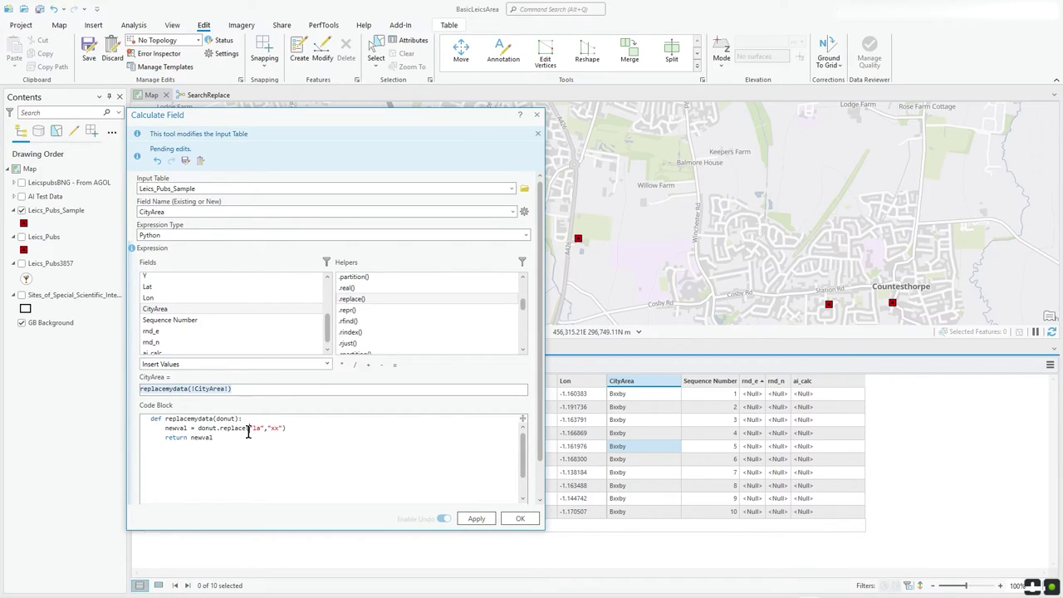
pyautogui.moveTo(185, 388); pyautogui.dragTo(133, 390)
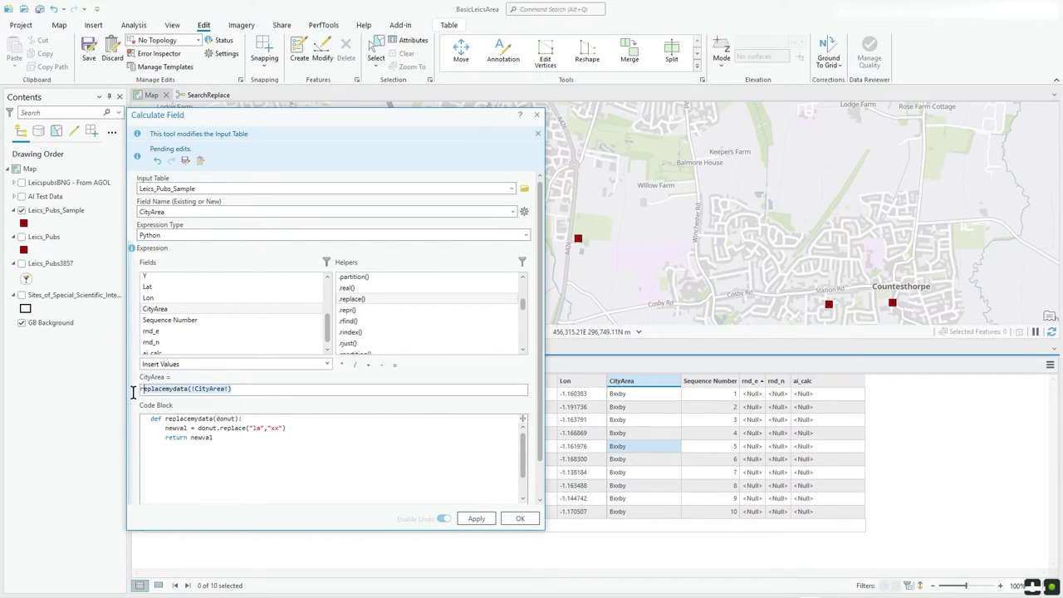
pyautogui.click(224, 444)
pyautogui.moveTo(189, 438); pyautogui.dragTo(133, 415)
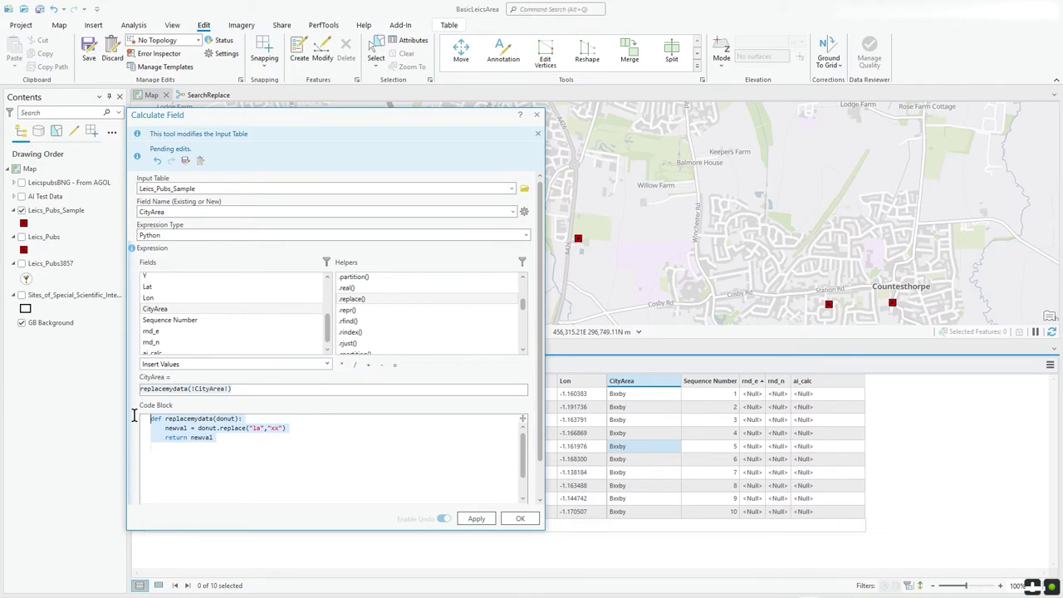
pyautogui.click(226, 438)
pyautogui.moveTo(226, 437); pyautogui.dragTo(150, 418)
# Switch the expression type to Arcade with an empty expression and discard the pending CityArea edits
pyautogui.click(525, 235)
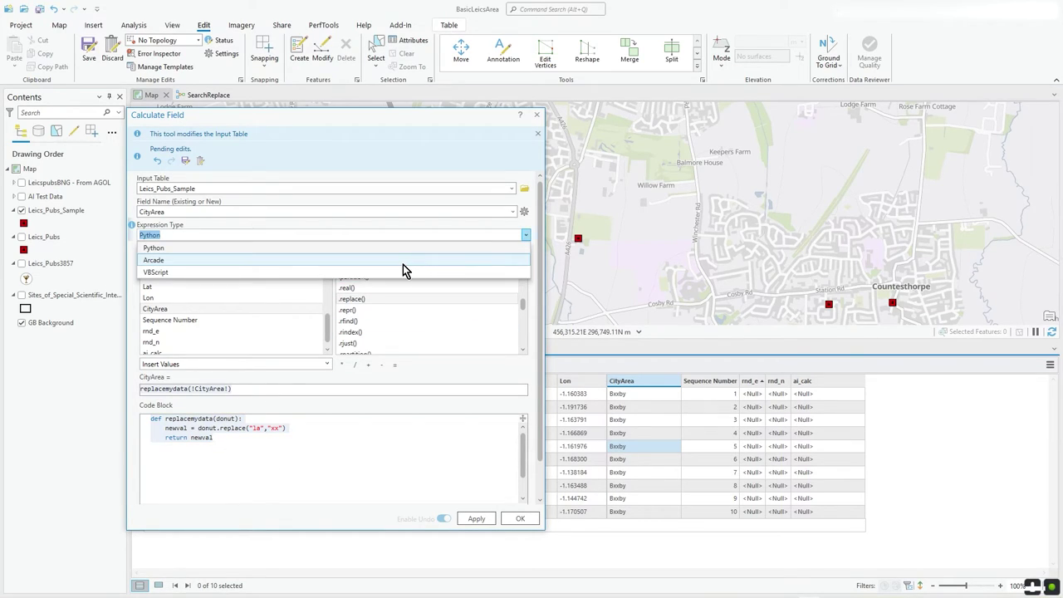
pyautogui.click(402, 264)
pyautogui.click(250, 391)
pyautogui.hotkey('ctrl', 'a')
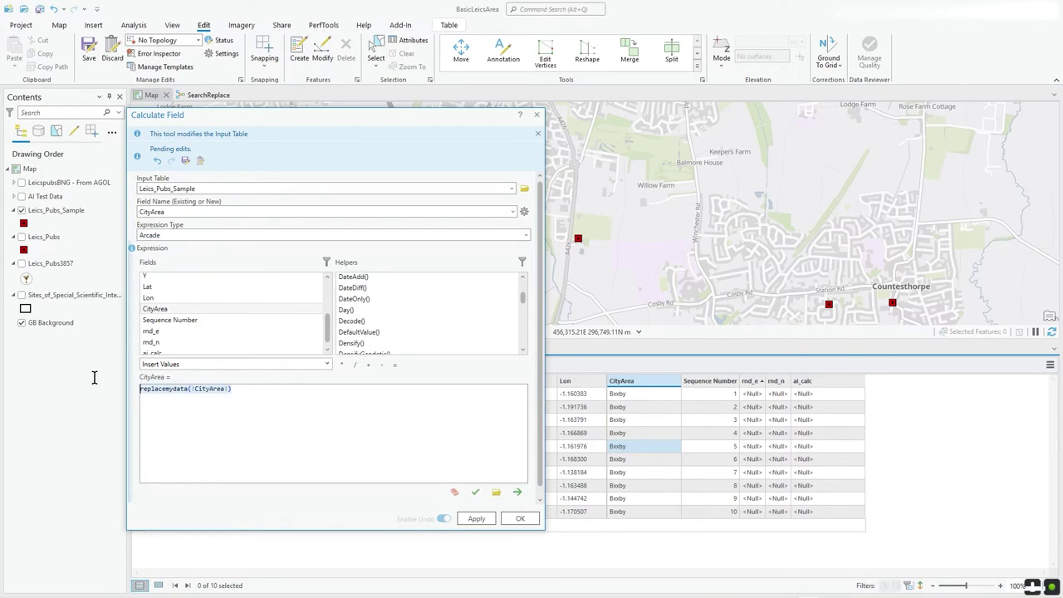
pyautogui.press('Delete')
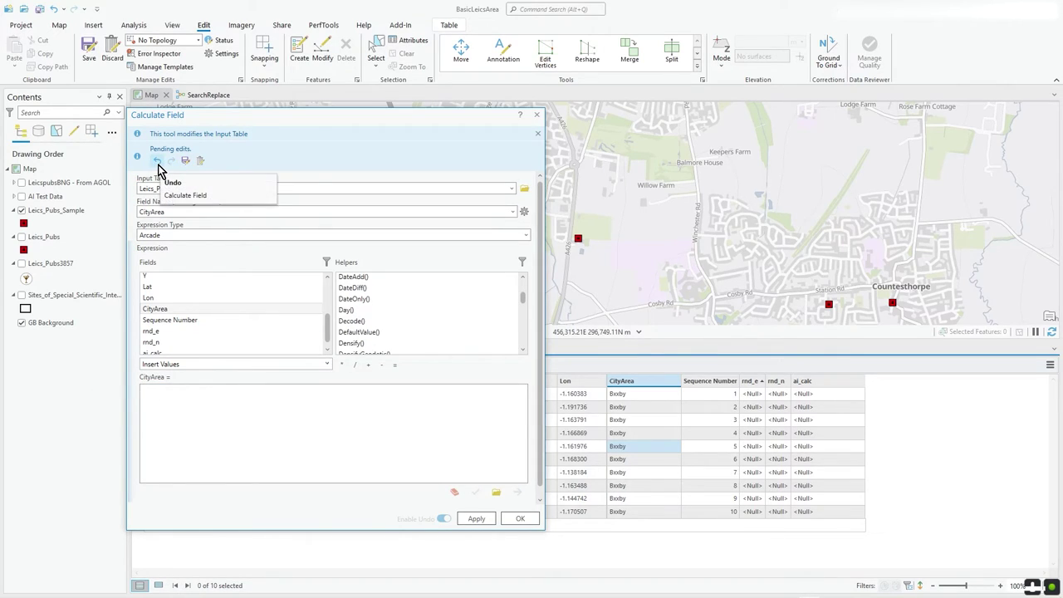
pyautogui.click(203, 163)
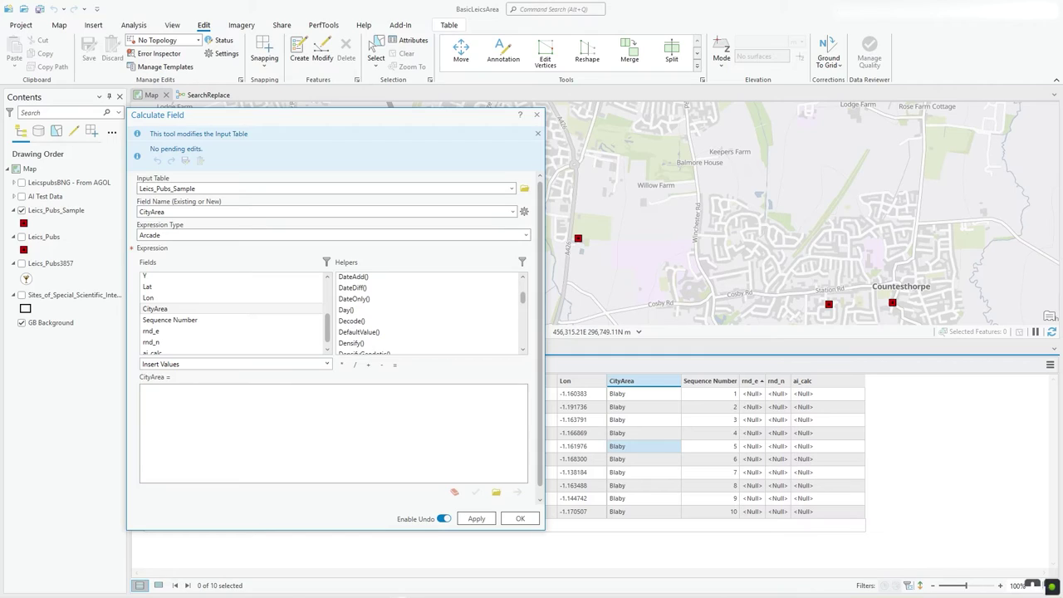
# Enter an Arcade script returning newval as 'Changed by Arcade!' where $feature.CityArea equals 'Blaby', and otherwise as the existing CityArea value
pyautogui.click(188, 406)
pyautogui.write("var newval if ($feature.CityArea == 'Blaby') {     newval = 'Changed by Arcade!' } else {     newval = $feature.CityArea;      } return newval")
pyautogui.click(182, 389)
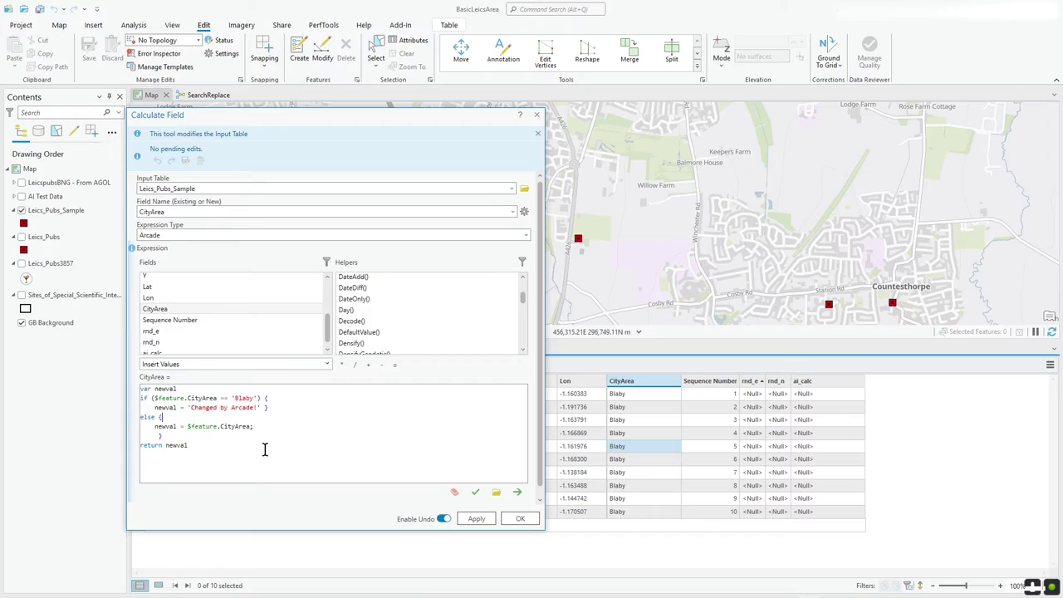
pyautogui.tripleClick(265, 450)
pyautogui.press('Up')
pyautogui.press('Up')
pyautogui.hotkey('shift', 'Right')
pyautogui.hotkey('shift', 'Right')
pyautogui.hotkey('shift', 'Right')
pyautogui.hotkey('shift', 'Right')
pyautogui.hotkey('shift', 'Right')
pyautogui.hotkey('shift', 'Right')
pyautogui.hotkey('shift', 'Right')
pyautogui.hotkey('shift', 'Right')
pyautogui.hotkey('shift', 'Right')
pyautogui.hotkey('shift', 'Right')
pyautogui.hotkey('shift', 'Right')
pyautogui.hotkey('shift', 'Right')
pyautogui.hotkey('shift', 'Right')
pyautogui.hotkey('shift', 'Right')
pyautogui.press('BackSpace')
pyautogui.doubleClick(191, 308)
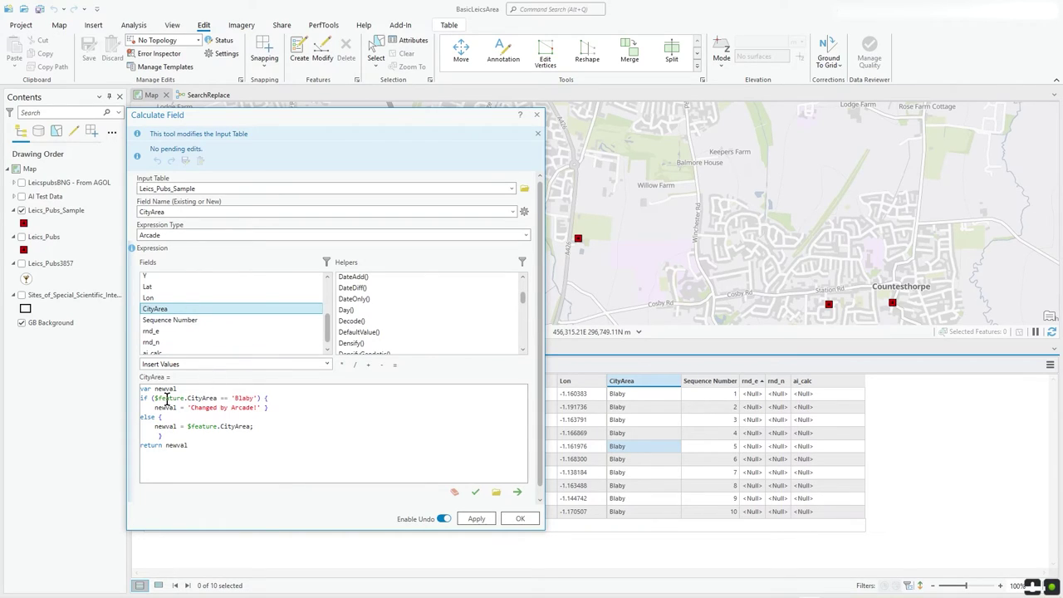
pyautogui.click(227, 402)
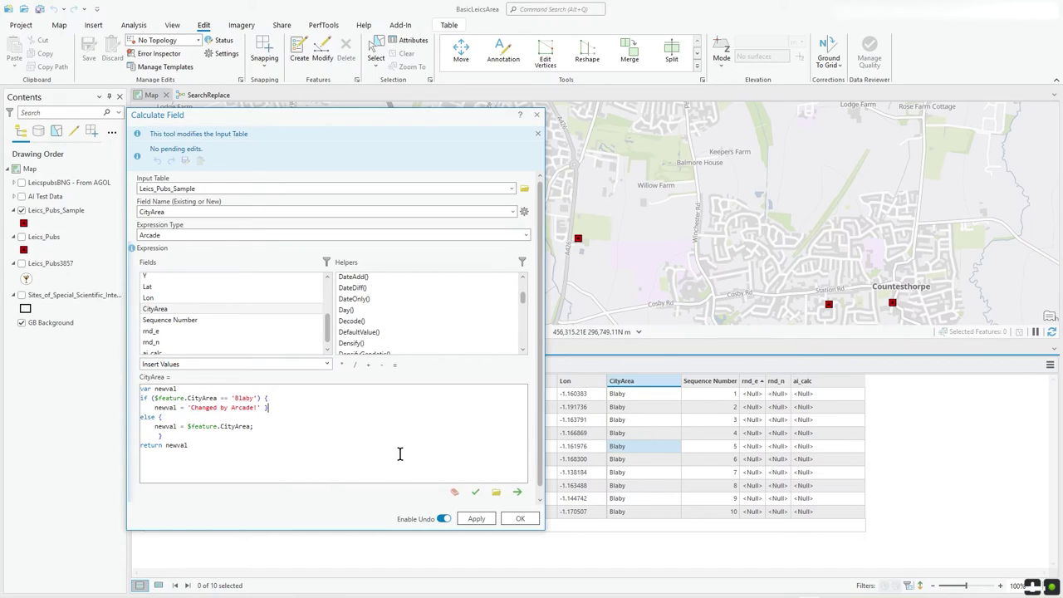
pyautogui.tripleClick(254, 426)
pyautogui.click(288, 426)
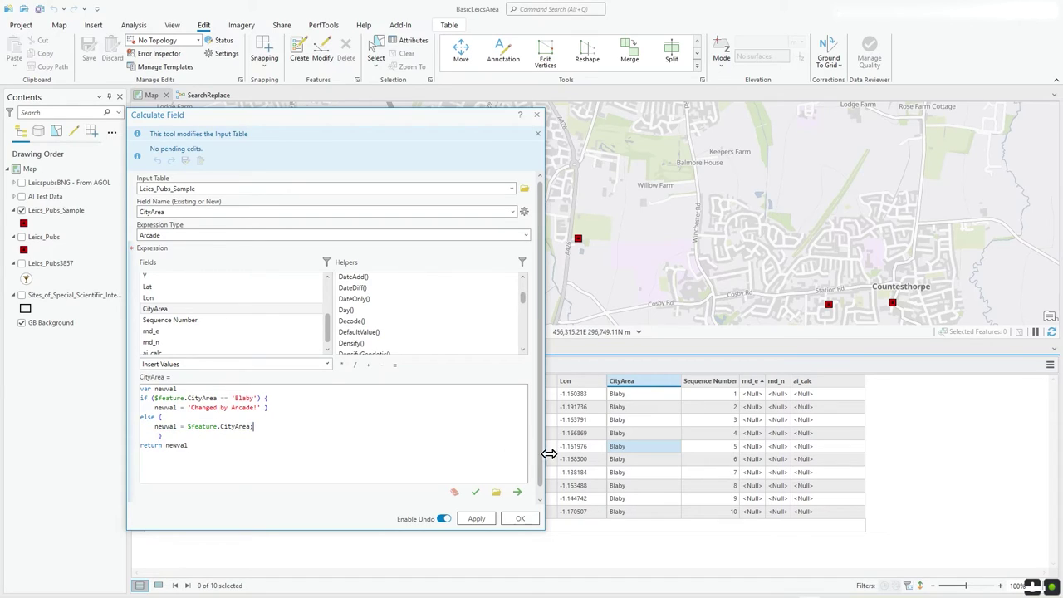
# Set the CityArea value of the row with OBJECTID 10 to Wherever and save the edits
pyautogui.doubleClick(624, 511)
pyautogui.write('Wherever')
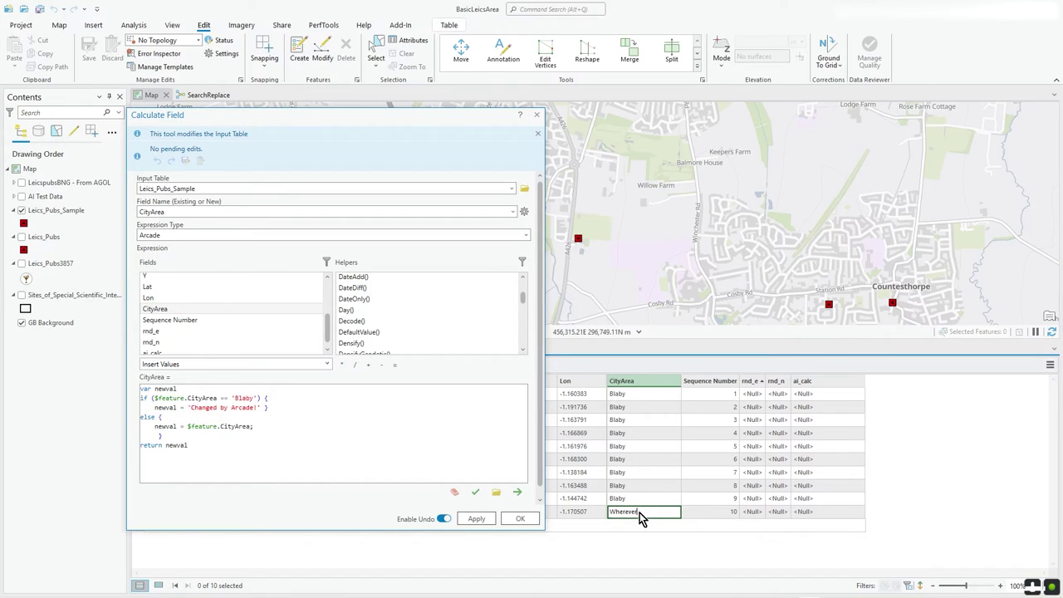
pyautogui.press('Return')
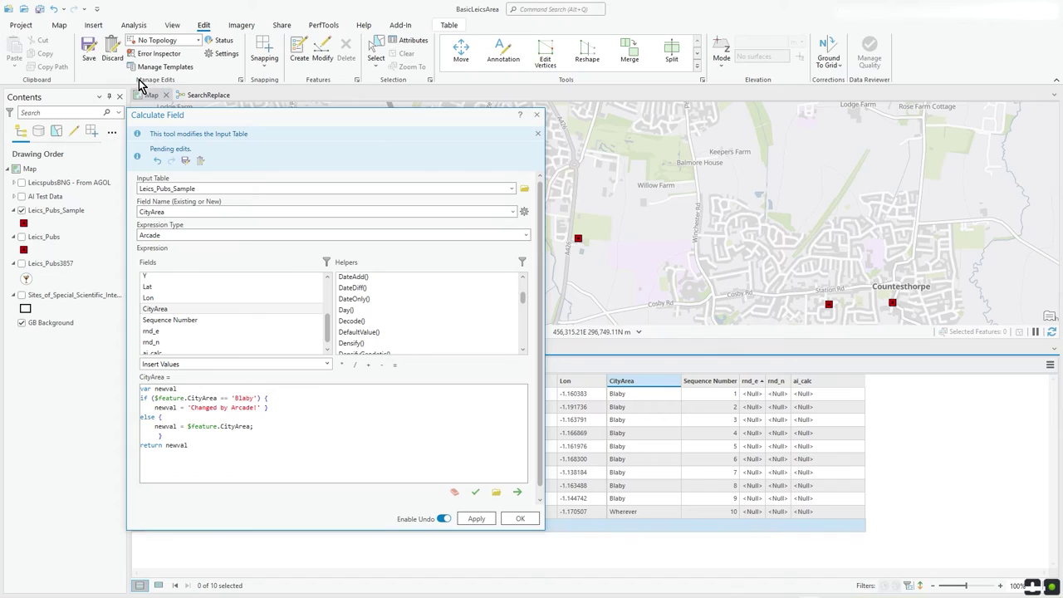
pyautogui.click(89, 57)
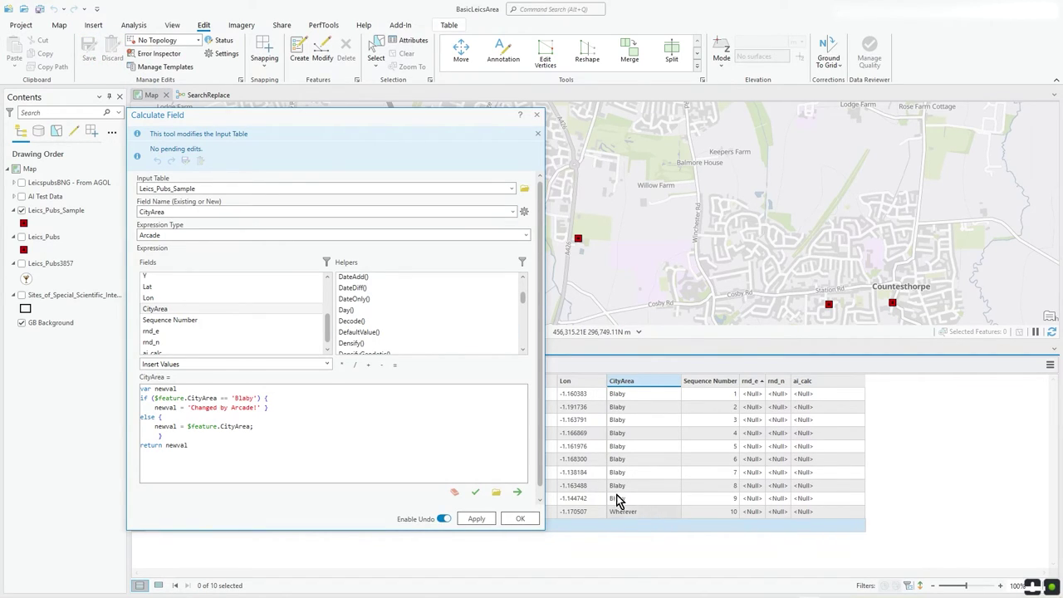
# Apply the Arcade calculation to the CityArea field
pyautogui.moveTo(189, 445); pyautogui.dragTo(131, 389)
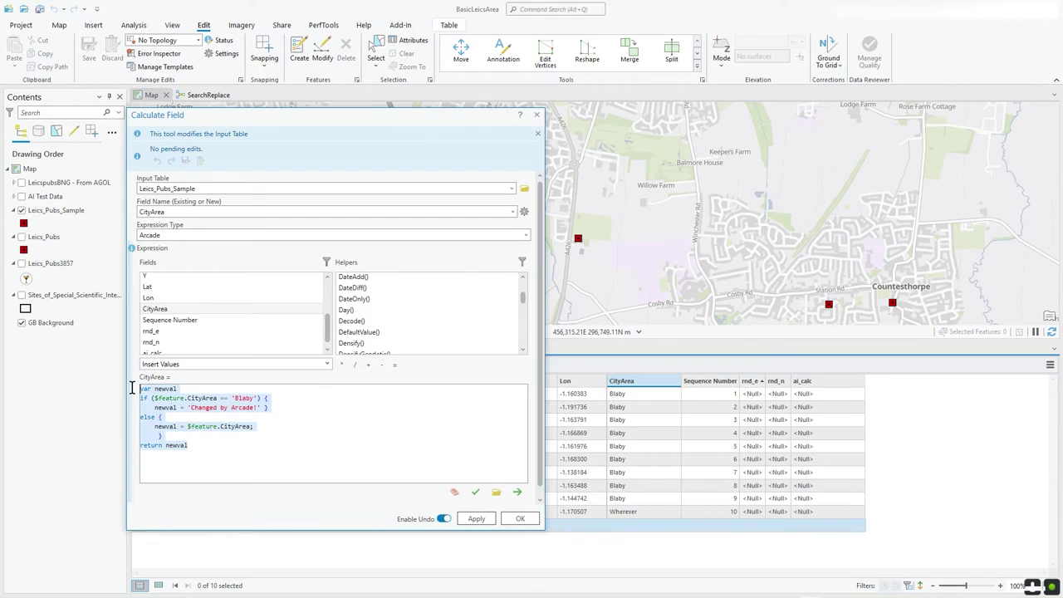
pyautogui.click(200, 448)
pyautogui.moveTo(202, 450); pyautogui.dragTo(133, 390)
pyautogui.click(185, 426)
pyautogui.moveTo(196, 448); pyautogui.dragTo(126, 390)
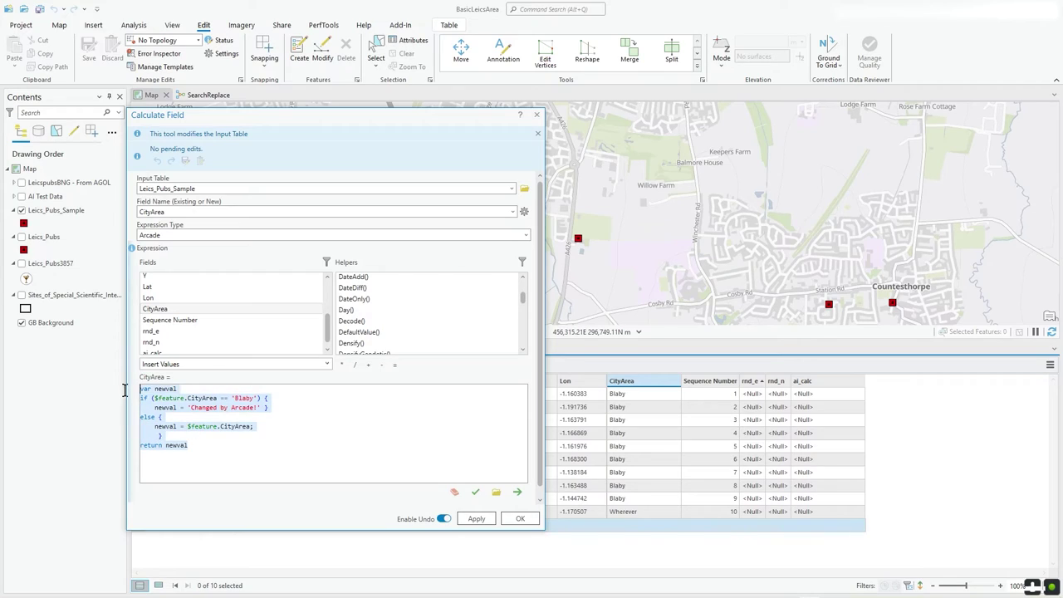
pyautogui.click(204, 438)
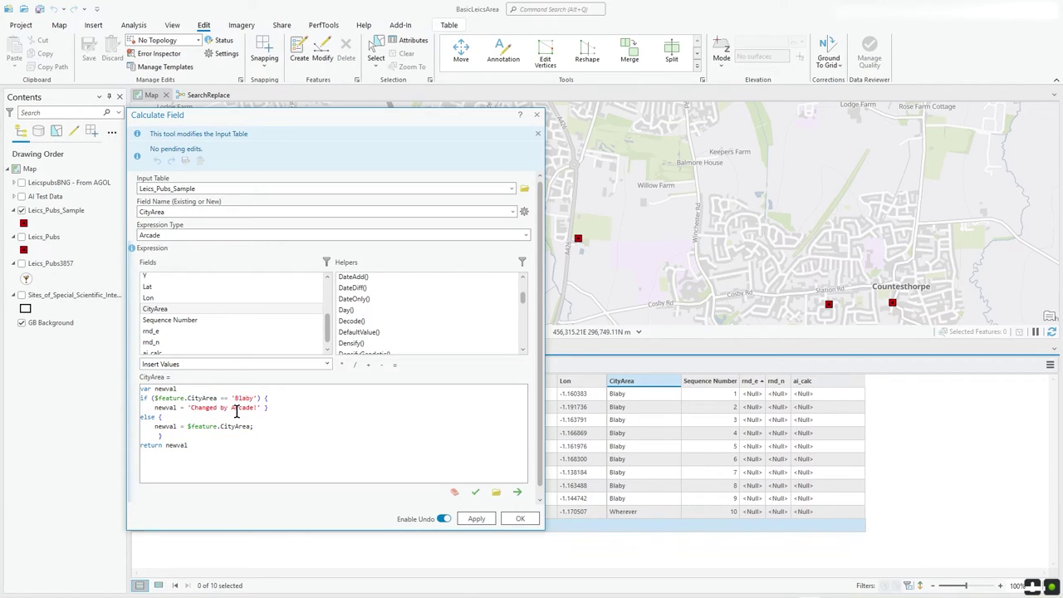
pyautogui.click(476, 520)
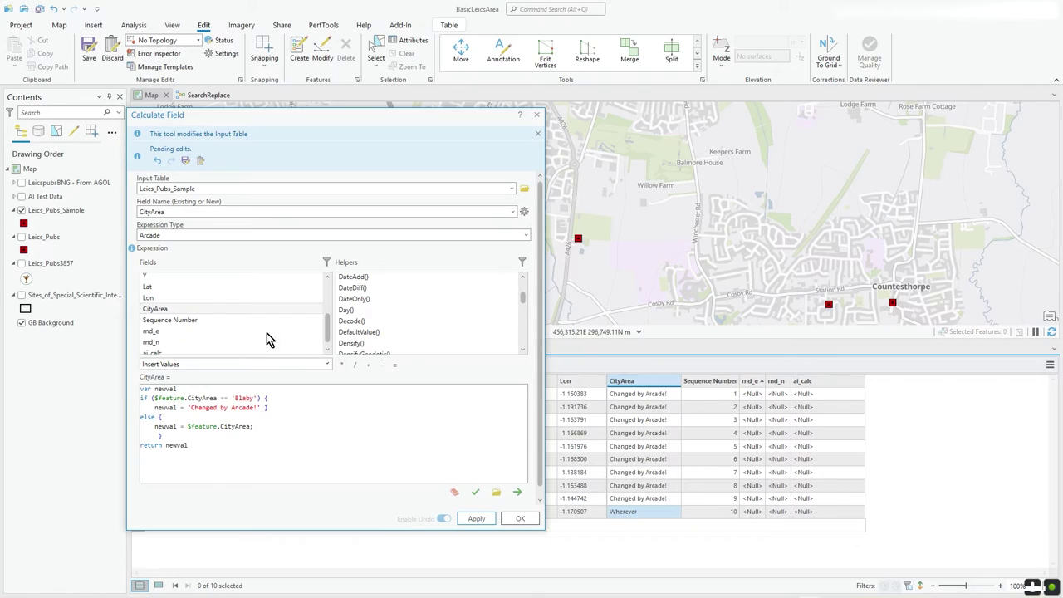
# Discard the pending CityArea edits and switch the expression type to VBScript
pyautogui.click(199, 163)
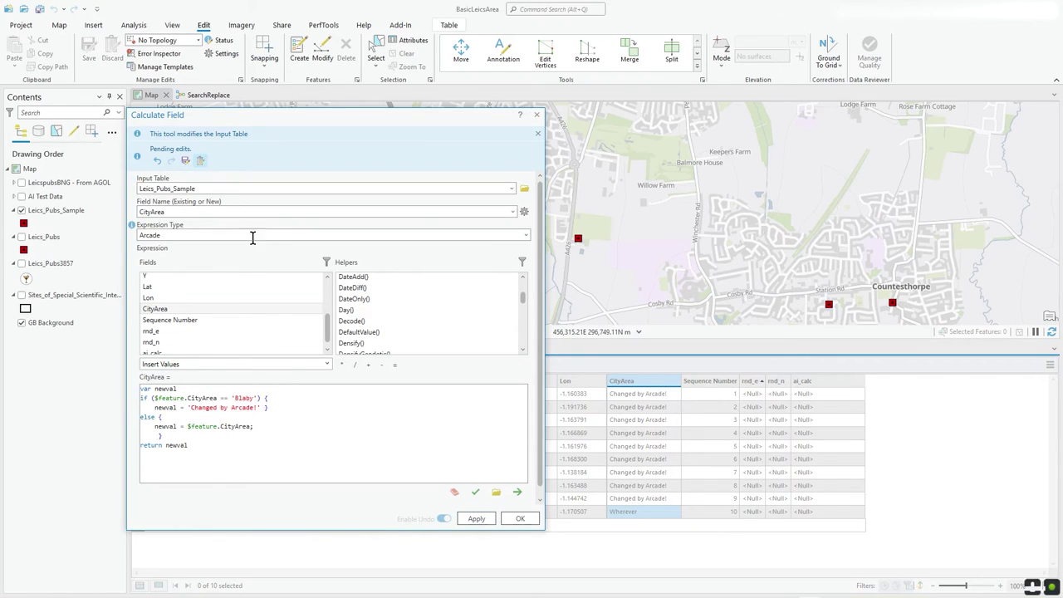
pyautogui.click(528, 237)
pyautogui.click(528, 238)
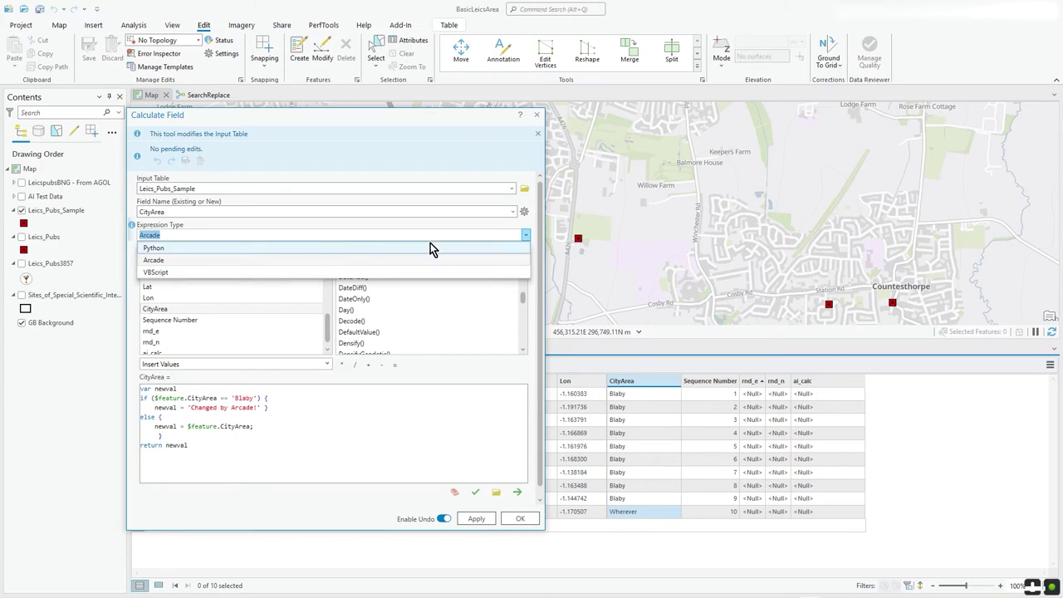
pyautogui.click(291, 269)
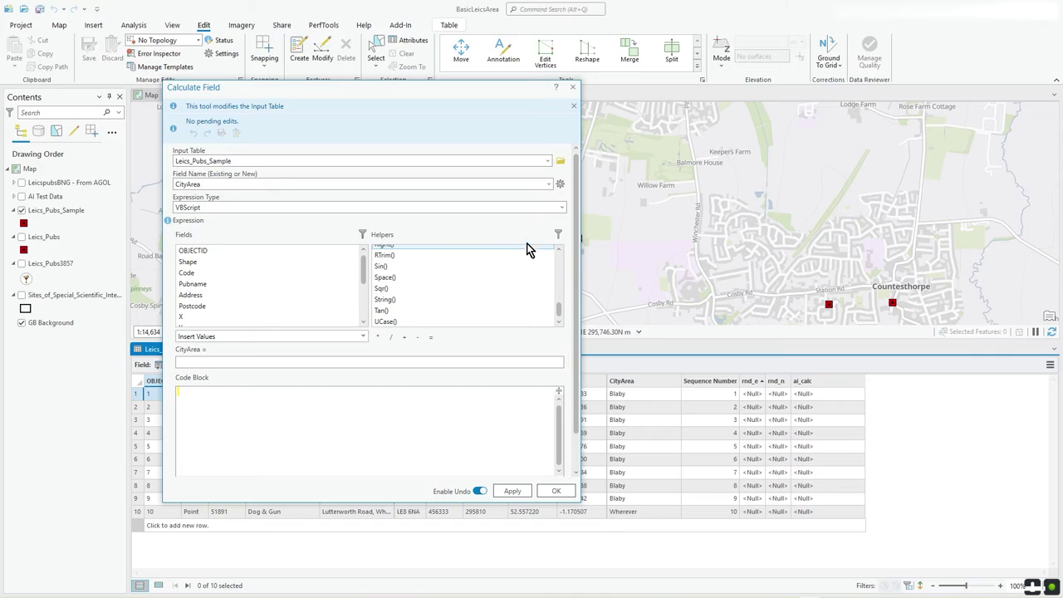
pyautogui.click(560, 208)
pyautogui.click(552, 210)
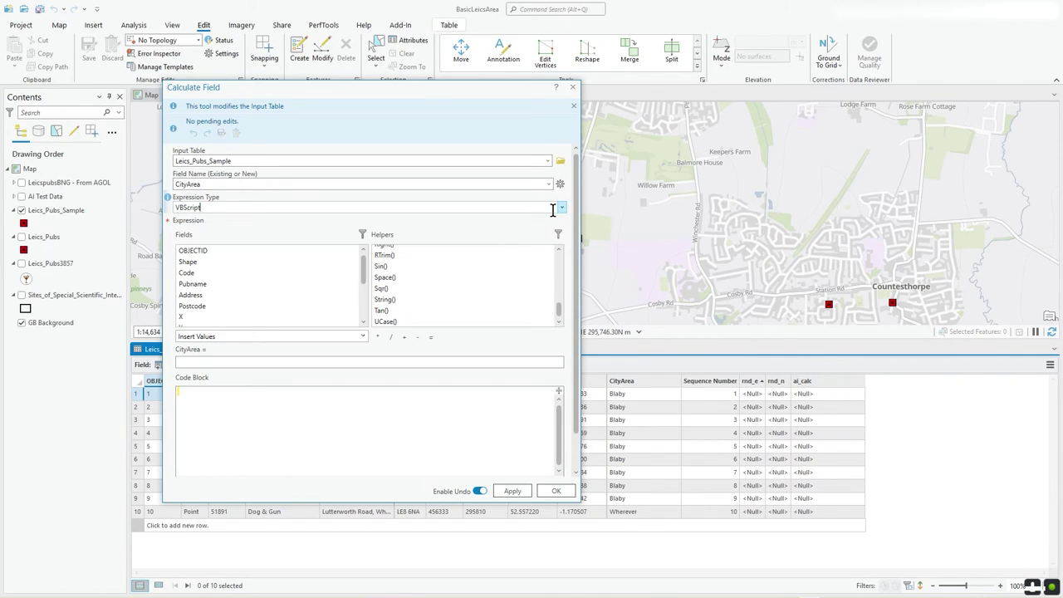
# Build the VBScript expression Replace([CityArea],"Blaby","BLABY") from the Replace helper and the CityArea field, and apply it
pyautogui.click(191, 365)
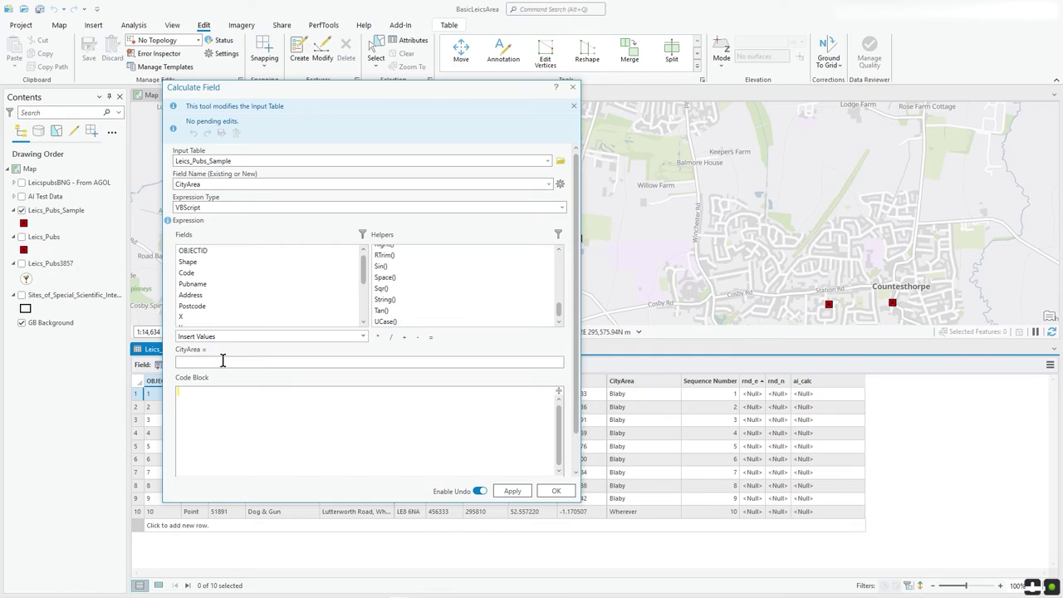
pyautogui.scroll(4, 400, 297)
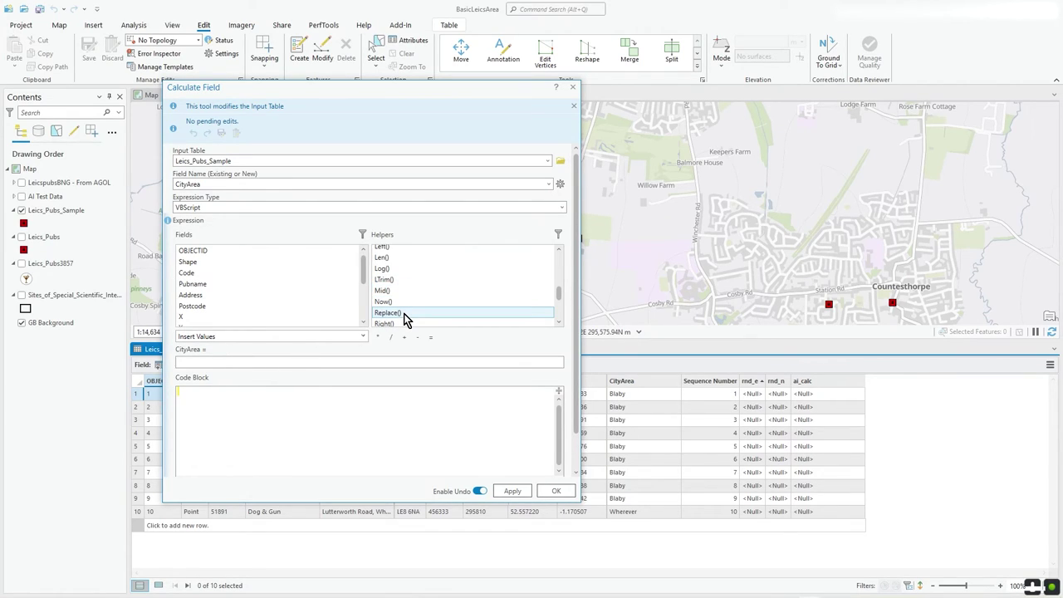
pyautogui.doubleClick(404, 314)
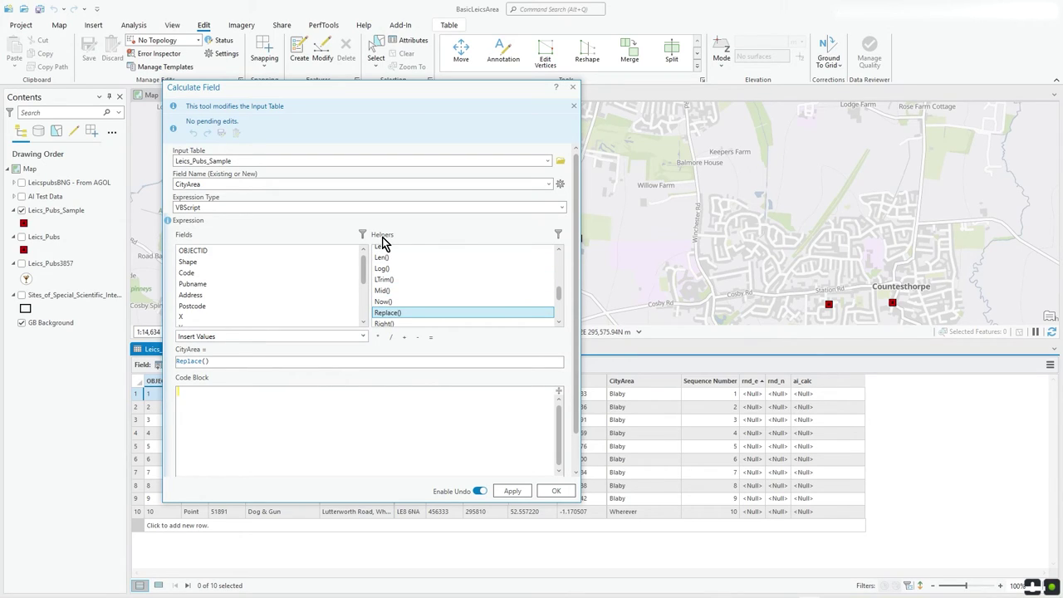
pyautogui.click(206, 362)
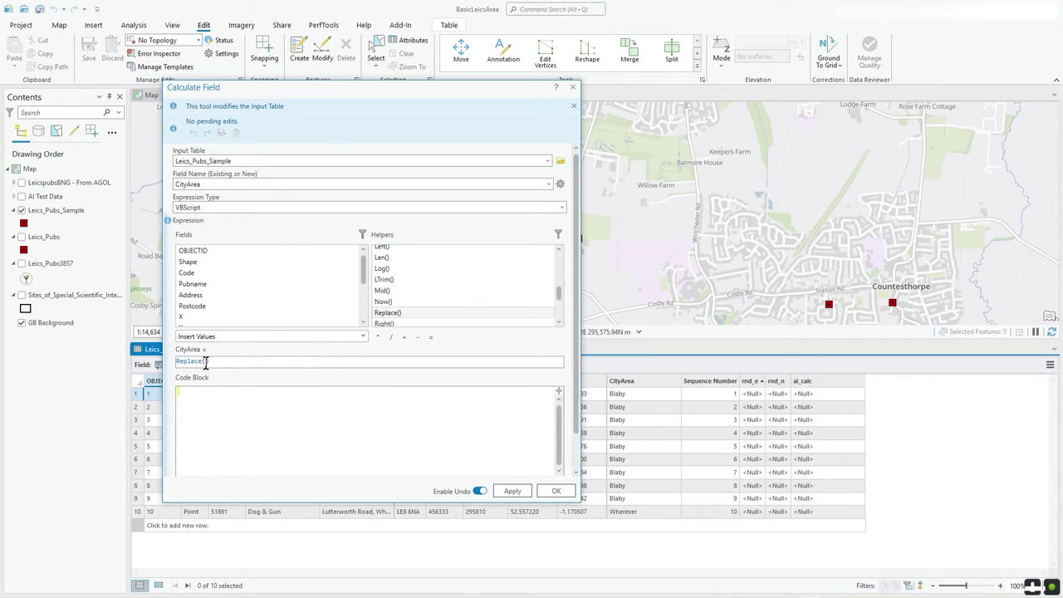
pyautogui.scroll(-5, 214, 316)
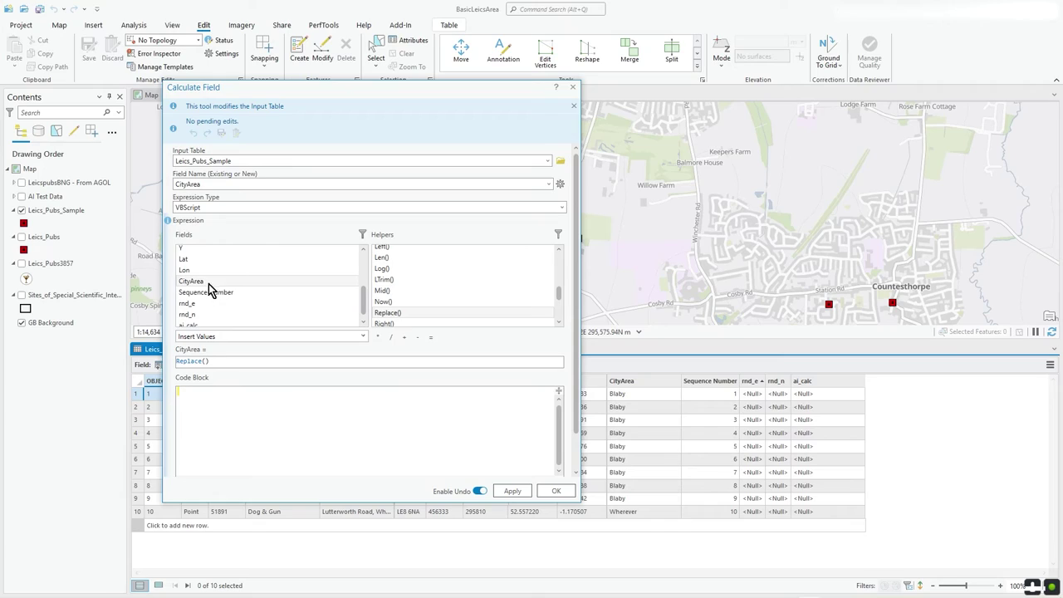
pyautogui.doubleClick(208, 282)
pyautogui.write(',"Blaby","BLABY"')
pyautogui.click(514, 488)
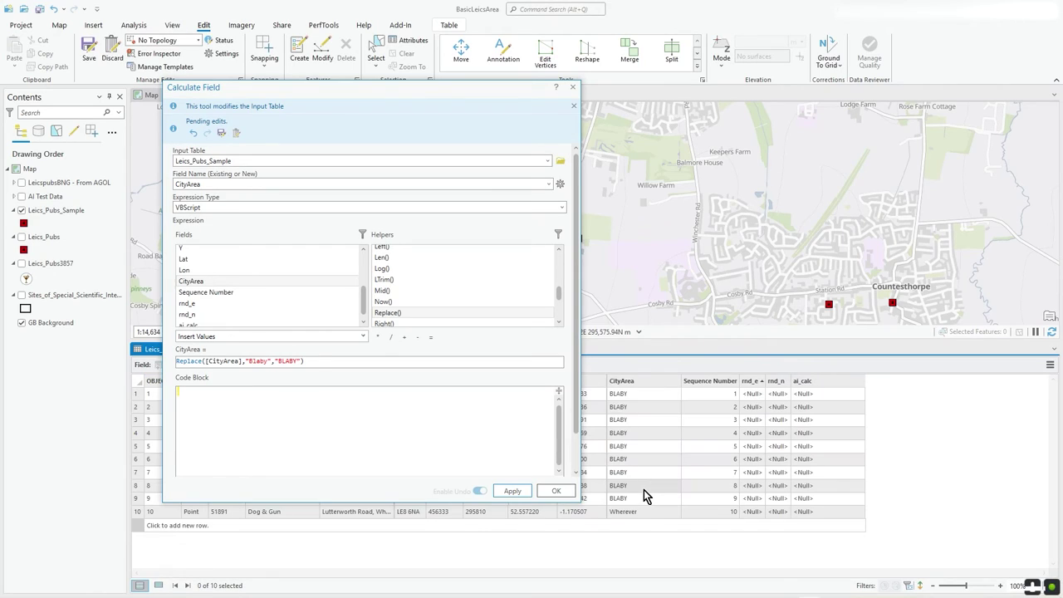
# Try starting a Chr(13) expression for CityArea, clear the expression and close the Calculate Field tool
pyautogui.moveTo(305, 361); pyautogui.dragTo(131, 365)
pyautogui.click(345, 360)
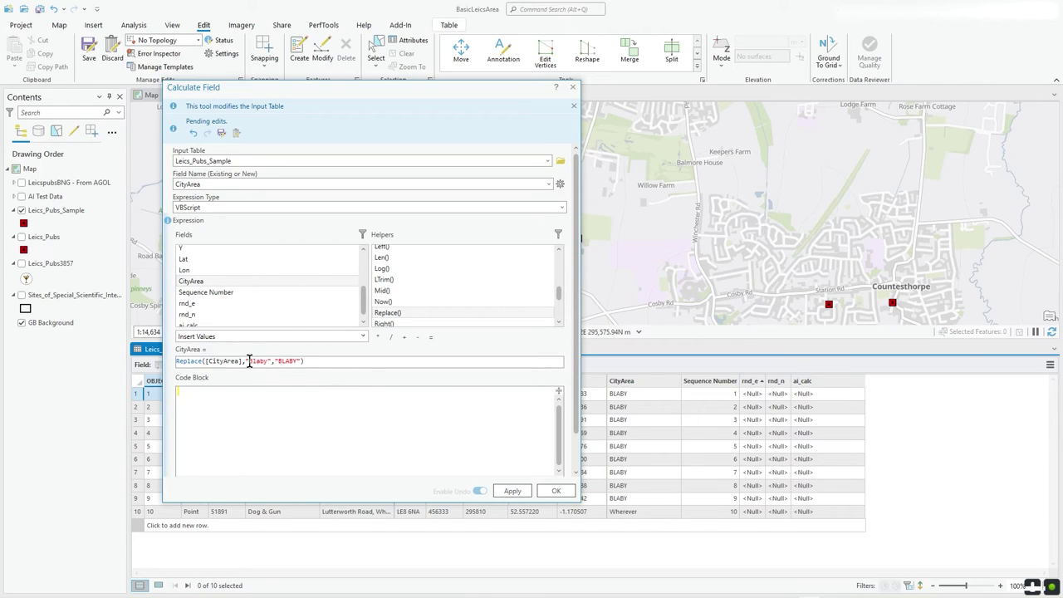
pyautogui.moveTo(246, 360); pyautogui.dragTo(296, 363)
pyautogui.click(294, 416)
pyautogui.press('BackSpace')
pyautogui.write('Chr(13')
pyautogui.hotkey('ctrl', 'a')
pyautogui.press('BackSpace')
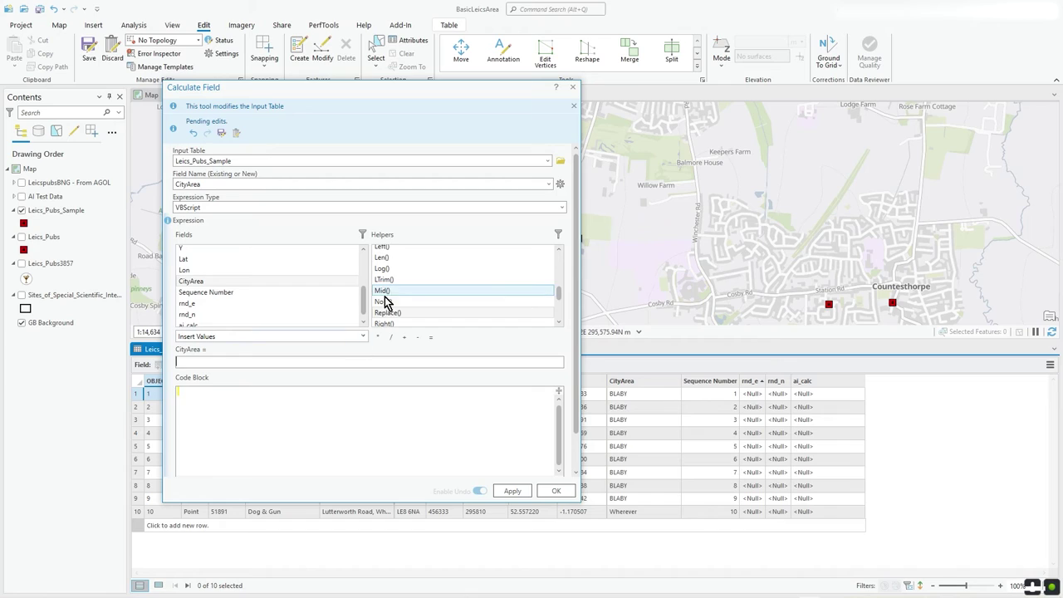
pyautogui.click(573, 87)
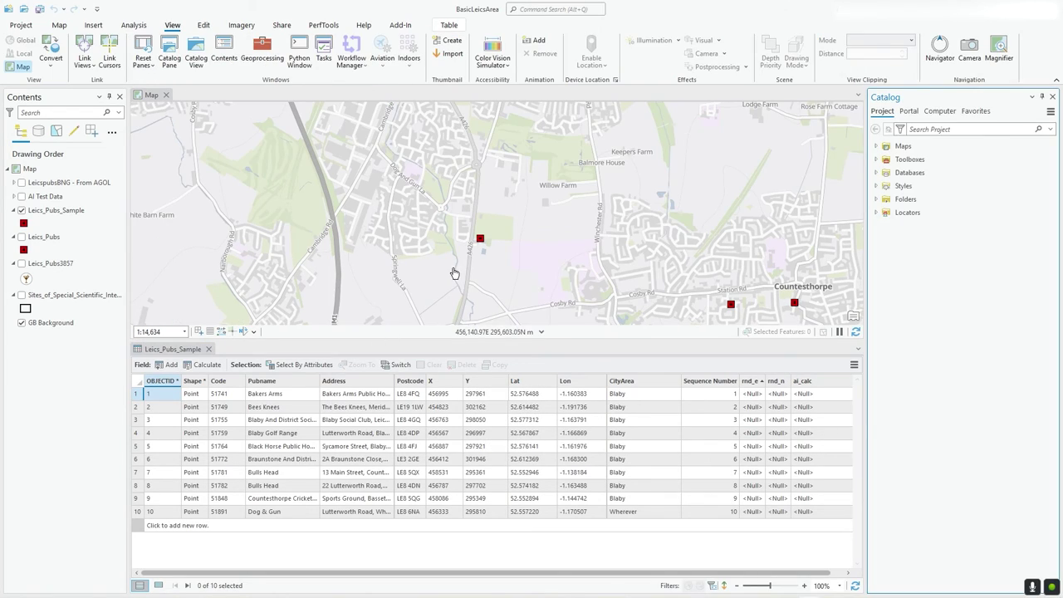
# Create a new ModelBuilder model, enlarge its view and add the Leics_Pubs_Sample layer as an input element
pyautogui.click(134, 25)
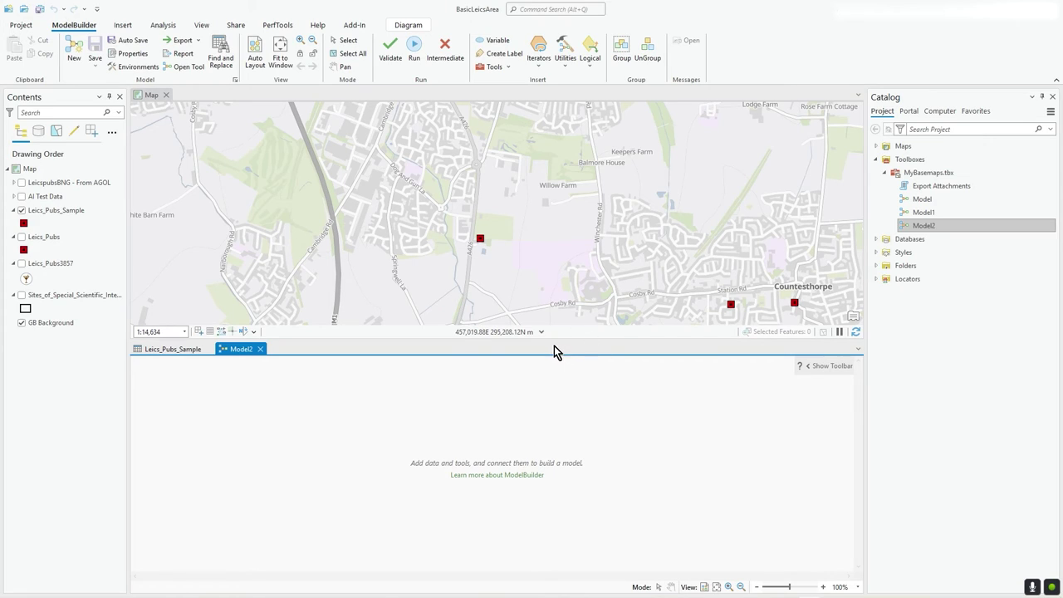
pyautogui.moveTo(513, 354); pyautogui.dragTo(512, 316)
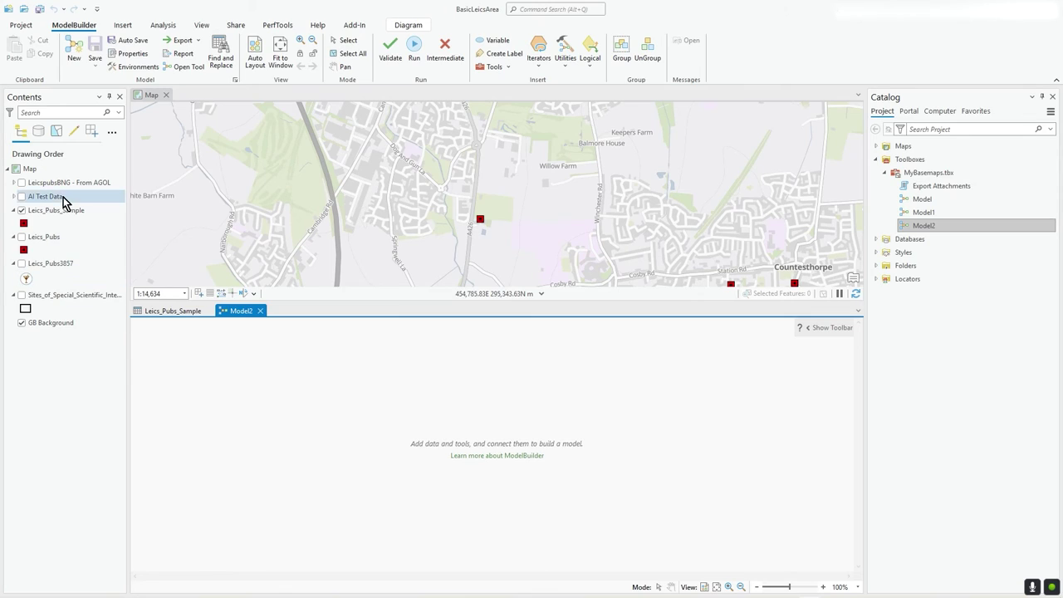
pyautogui.moveTo(50, 211); pyautogui.dragTo(261, 432)
pyautogui.click(318, 460)
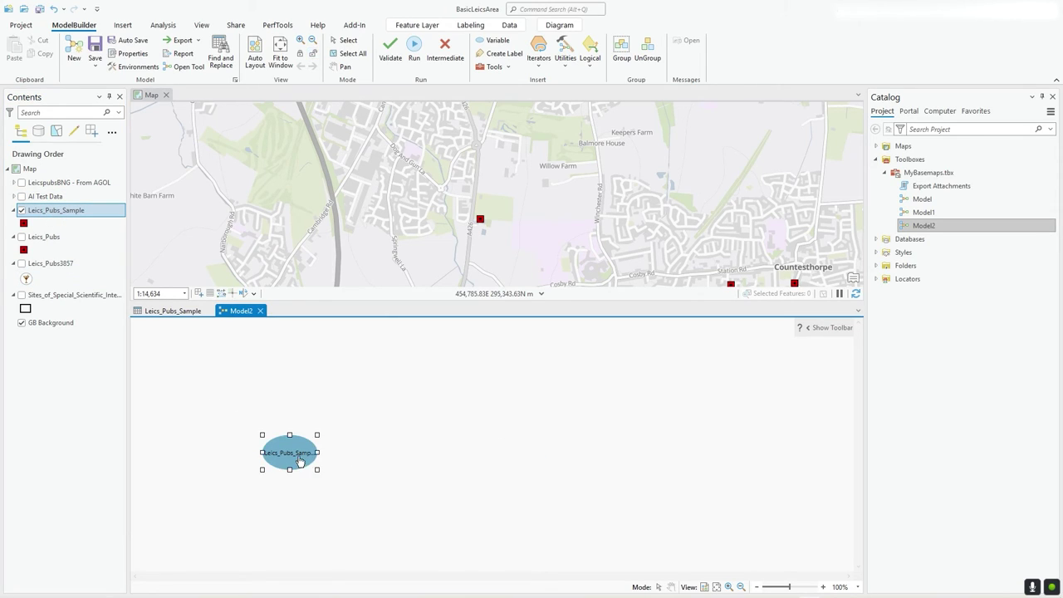
# Enlarge the Leics_Pubs_Sample element so its full name fits, and reposition it slightly higher in the model
pyautogui.moveTo(317, 469); pyautogui.dragTo(397, 508)
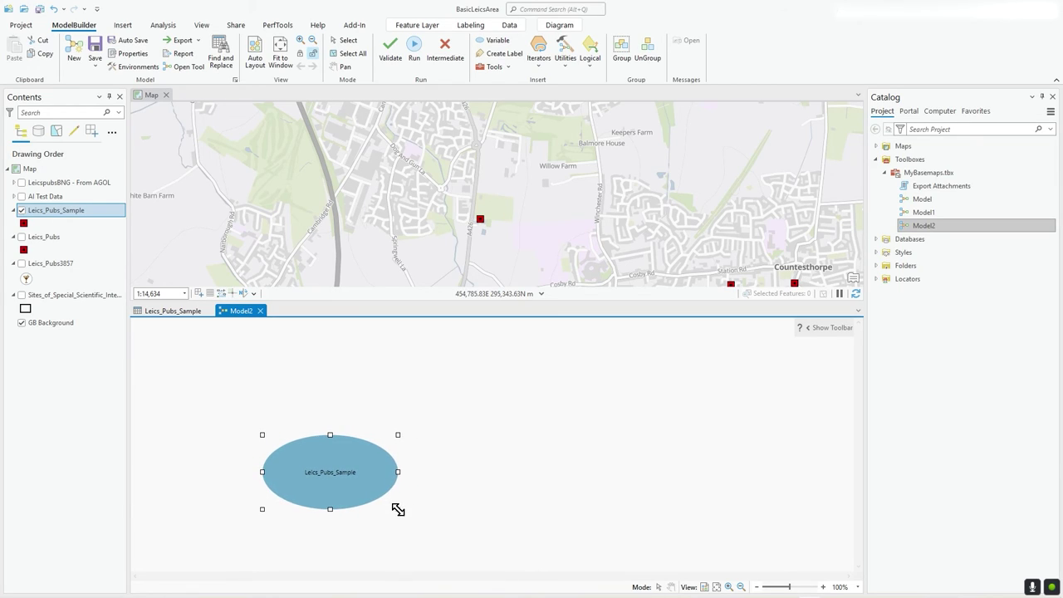
pyautogui.moveTo(344, 475); pyautogui.dragTo(327, 438)
pyautogui.click(501, 435)
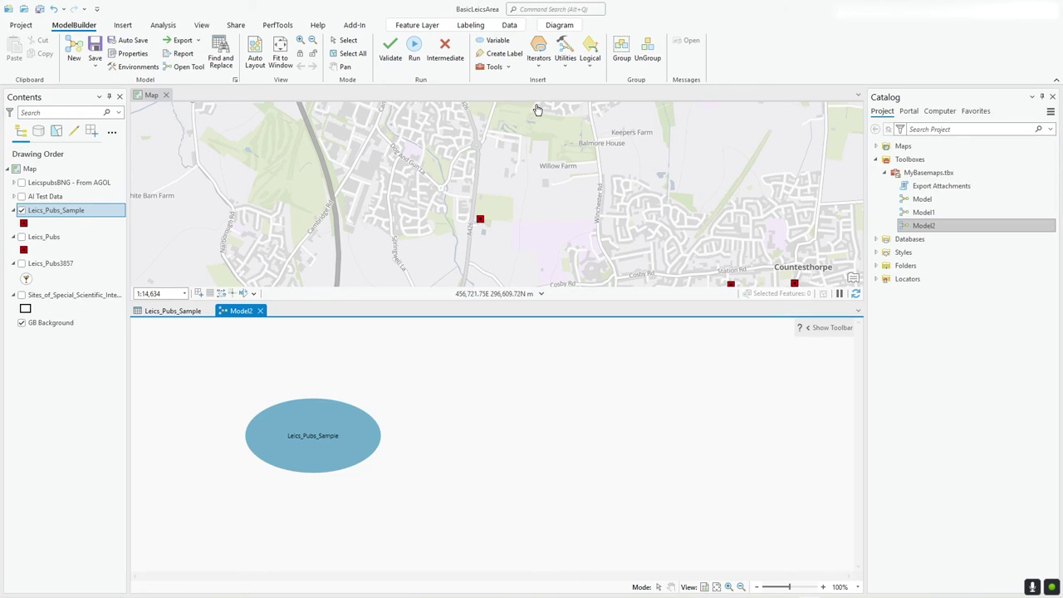
# Find the Calculate Field tool from Data Management Tools with the search term "calc" and add it to the model
pyautogui.click(507, 68)
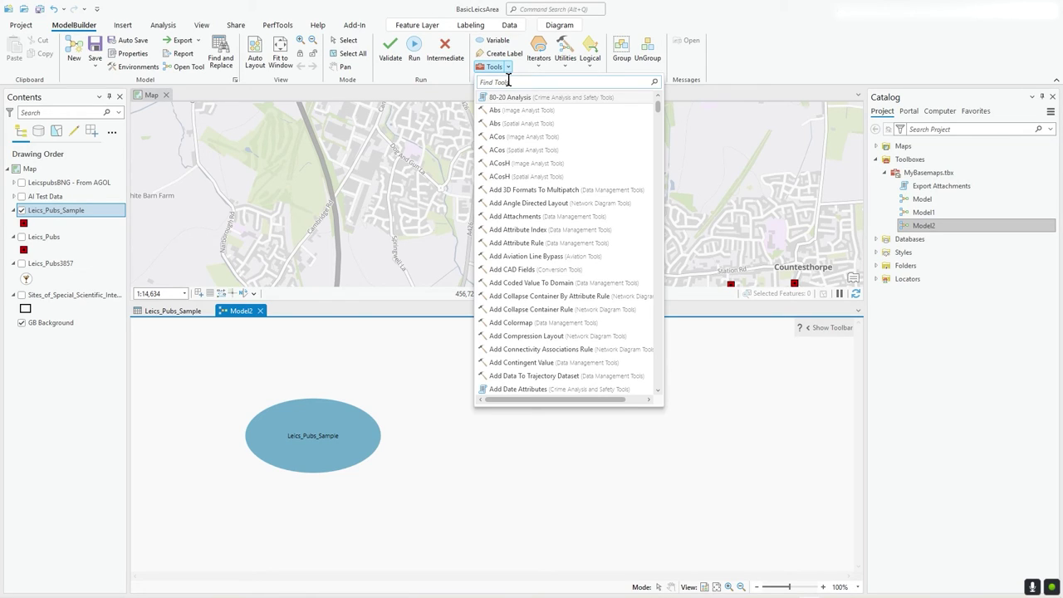
pyautogui.click(509, 80)
pyautogui.write('calc')
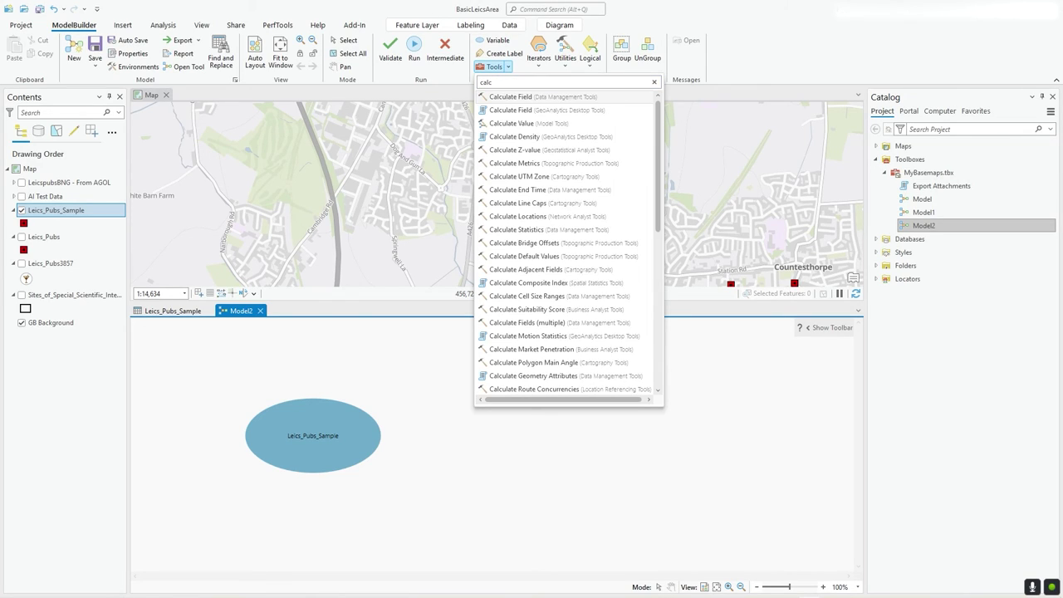
pyautogui.click(510, 100)
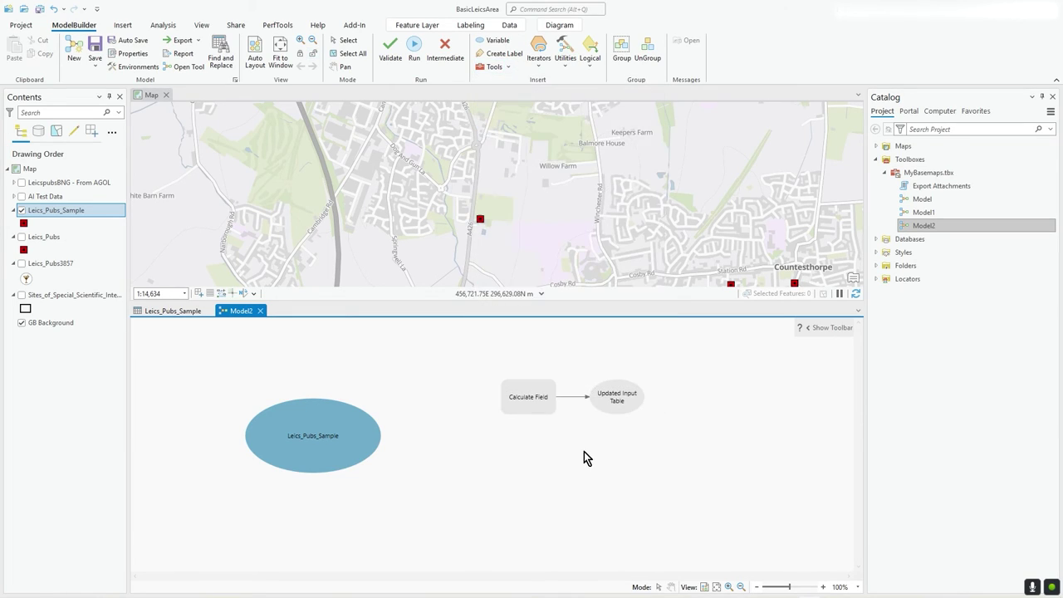